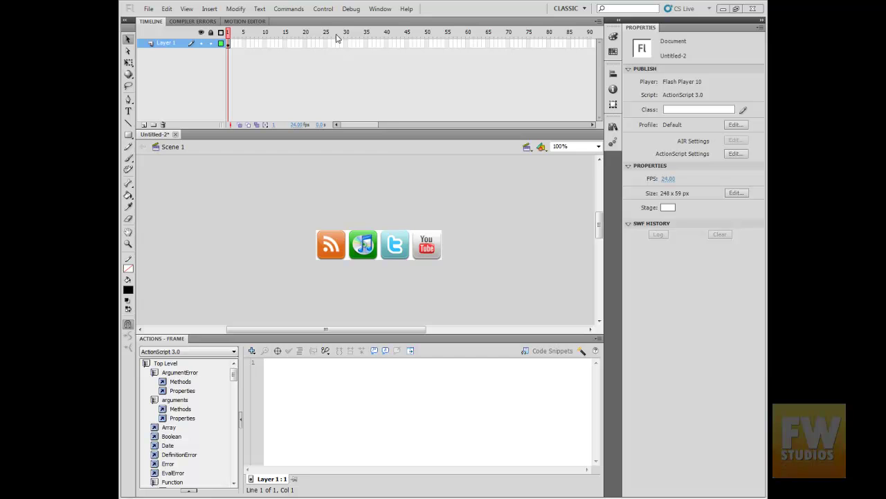
Convert the banner image to a Movie Clip symbol named banner and name its stage instance banner.
right_click(382, 248)
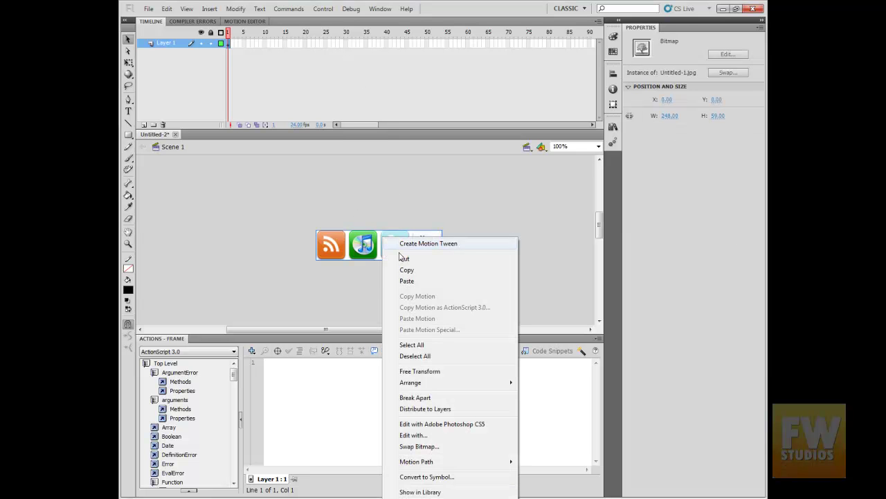
click(425, 477)
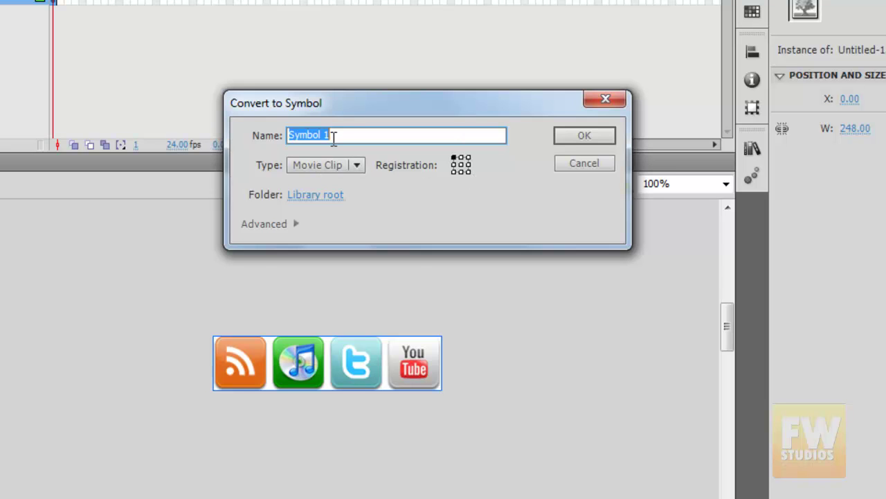
text(banner)
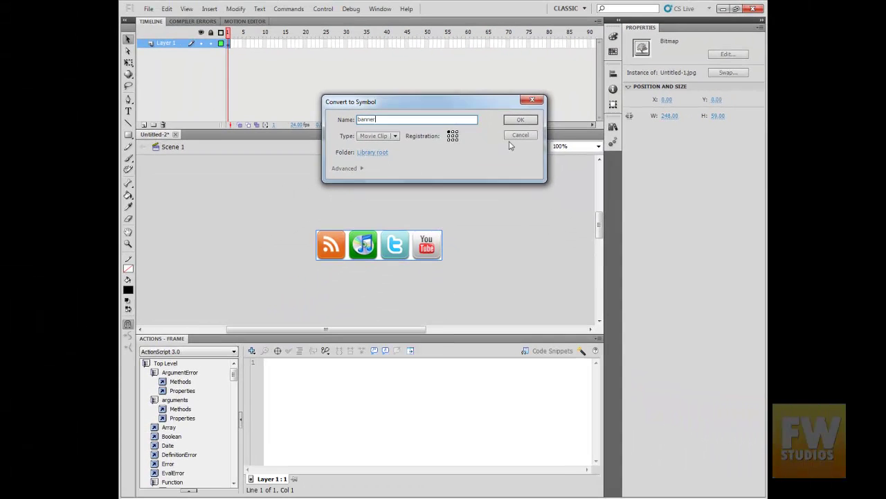
click(520, 119)
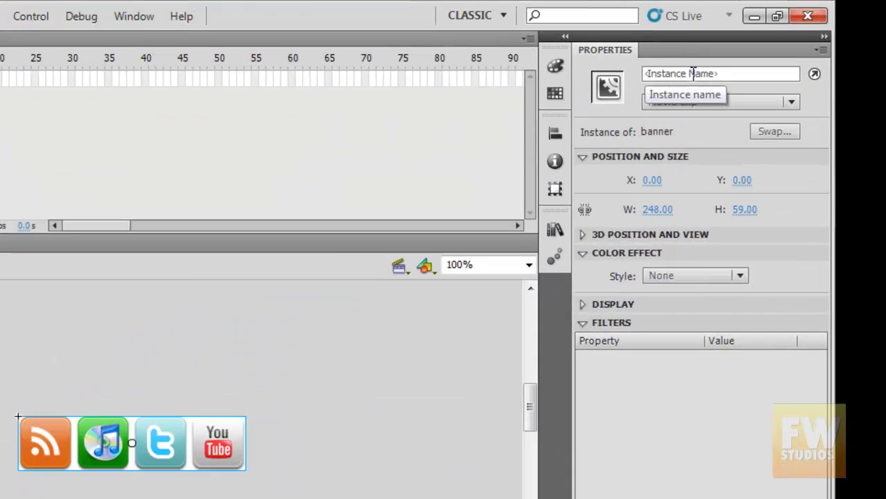
click(689, 40)
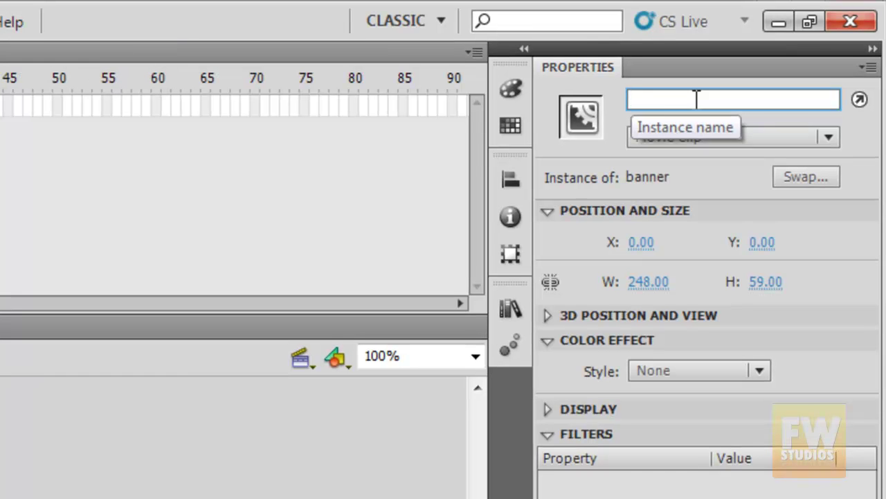
text(banner)
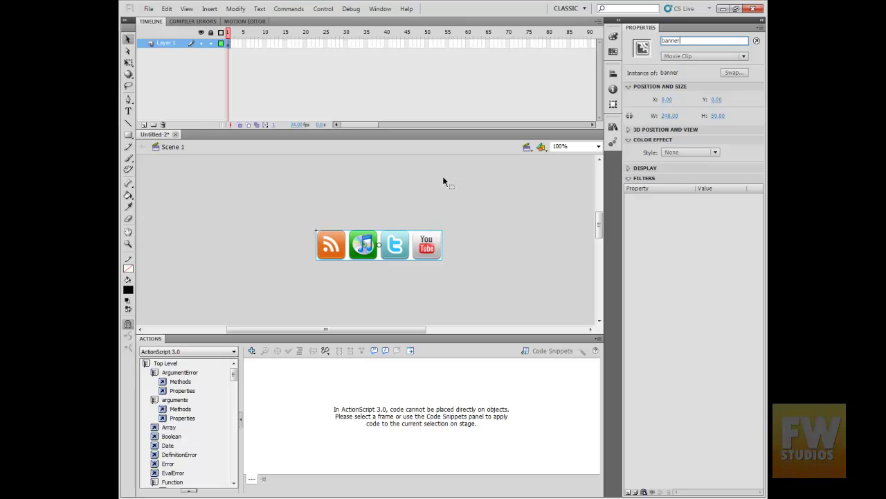
Commit the instance name, toggle the Actions panel off and on, and open Code Snippets for the banner.
click(367, 241)
click(387, 291)
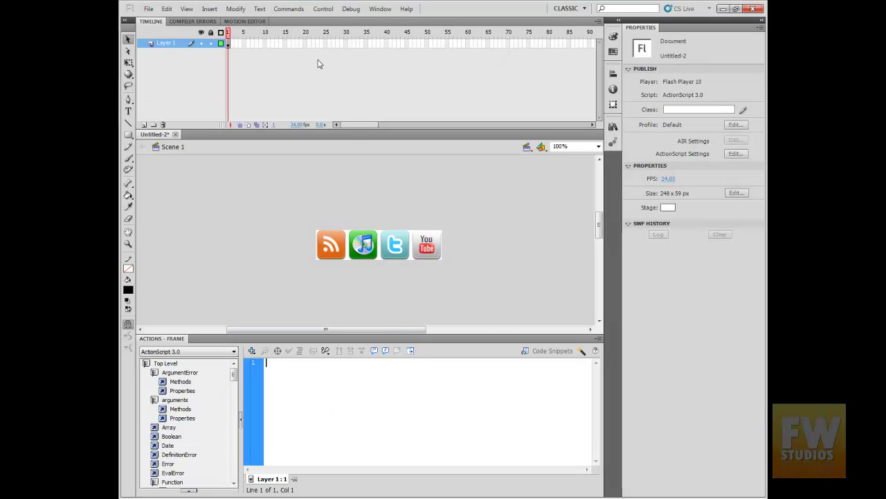
click(380, 9)
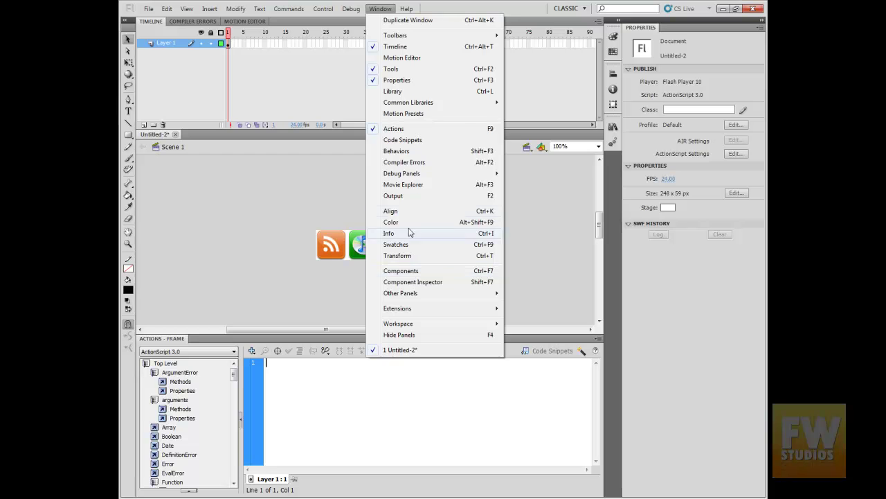
click(399, 130)
click(380, 9)
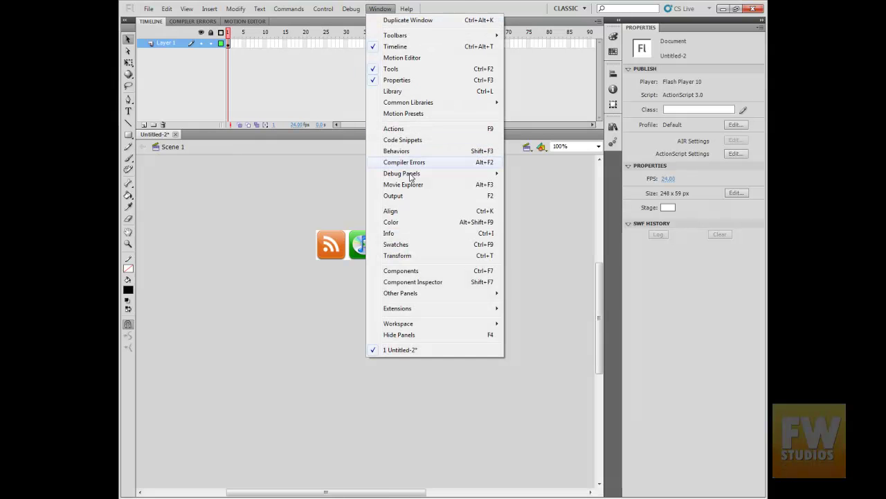
click(398, 129)
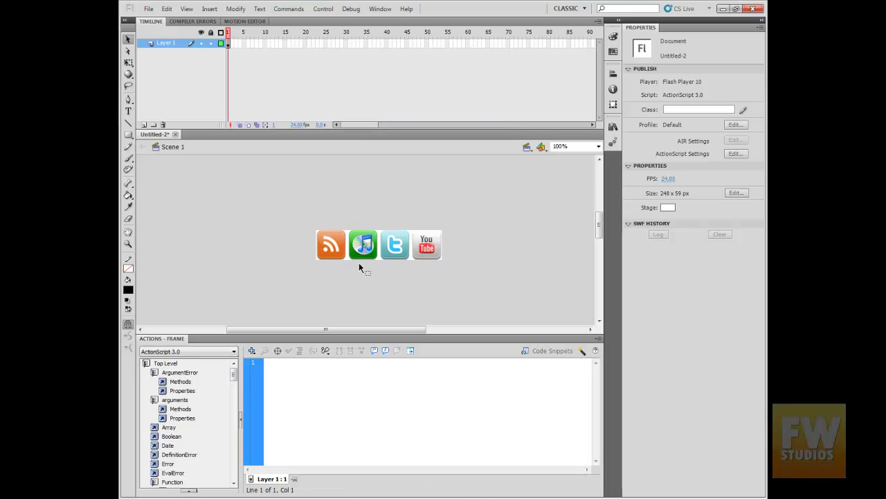
click(386, 250)
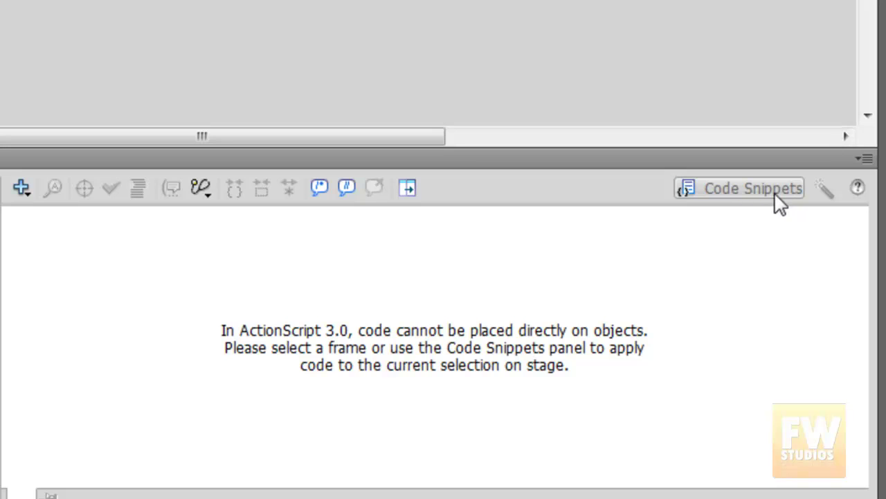
click(776, 196)
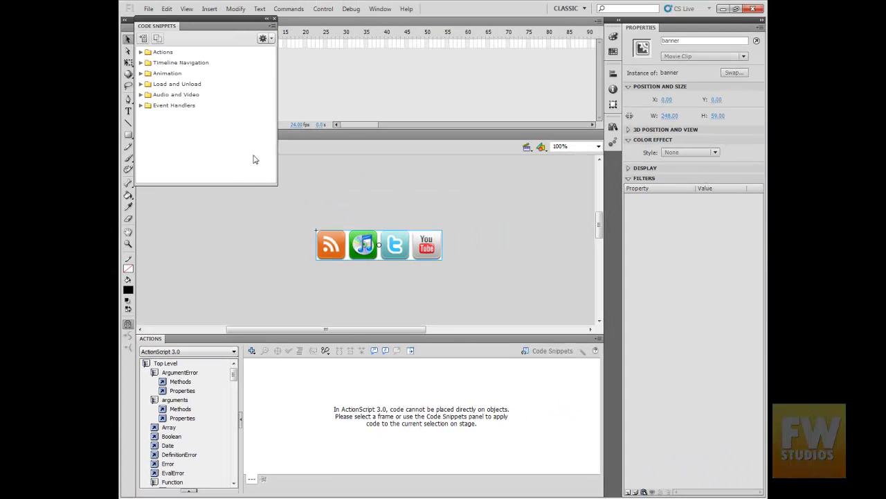
double_click(166, 53)
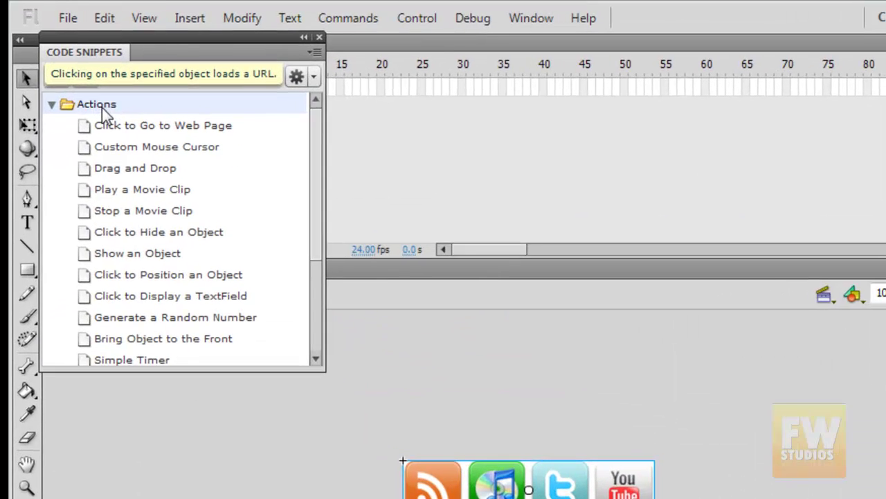
double_click(196, 128)
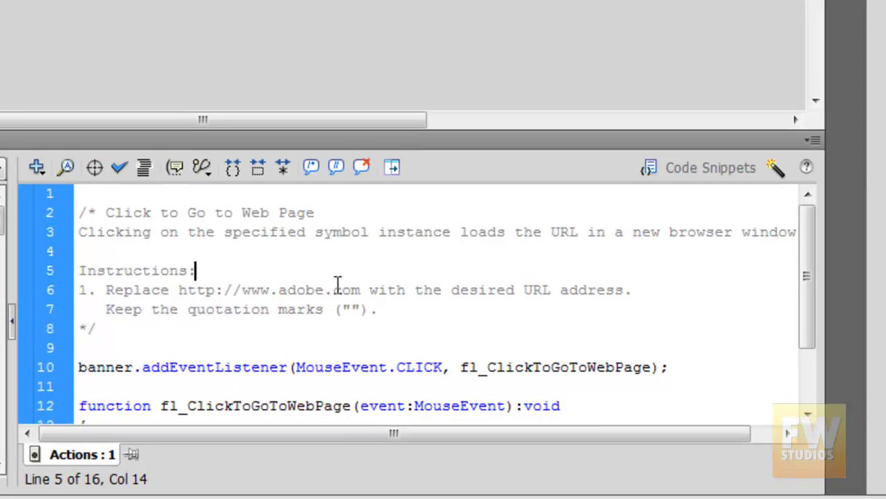
scroll(358, 348, down, 2)
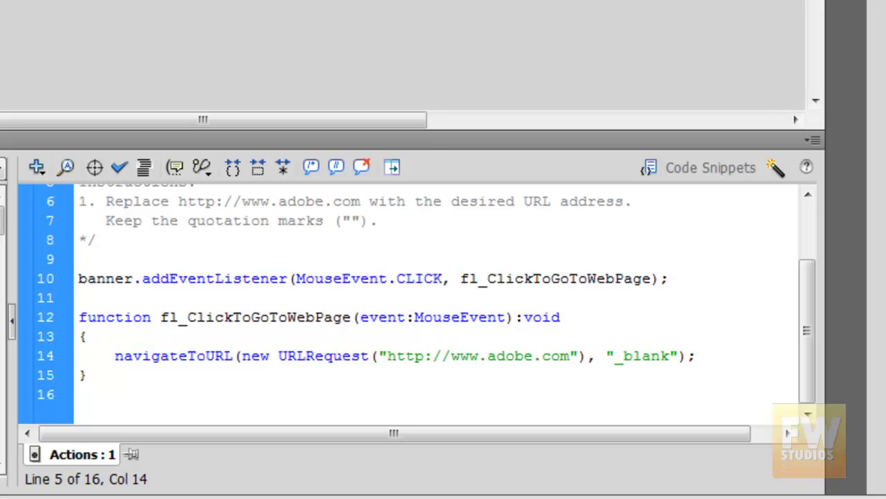
drag(489, 356, 531, 356)
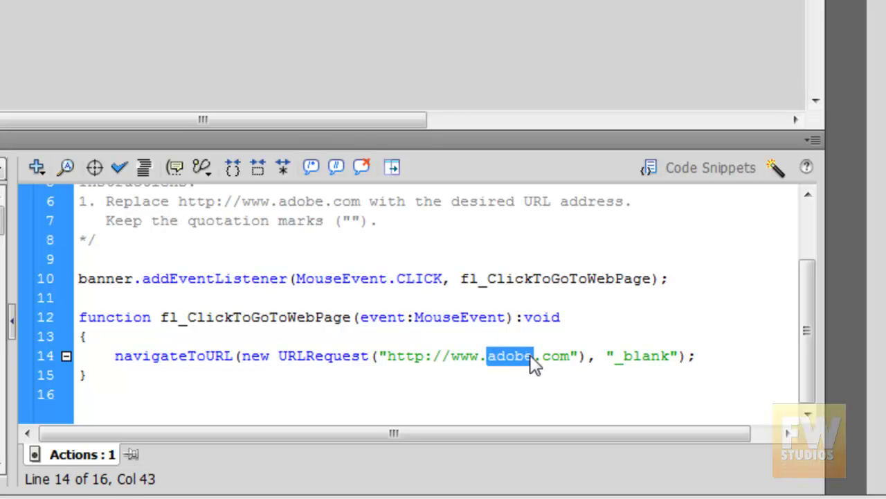
text(youtube)
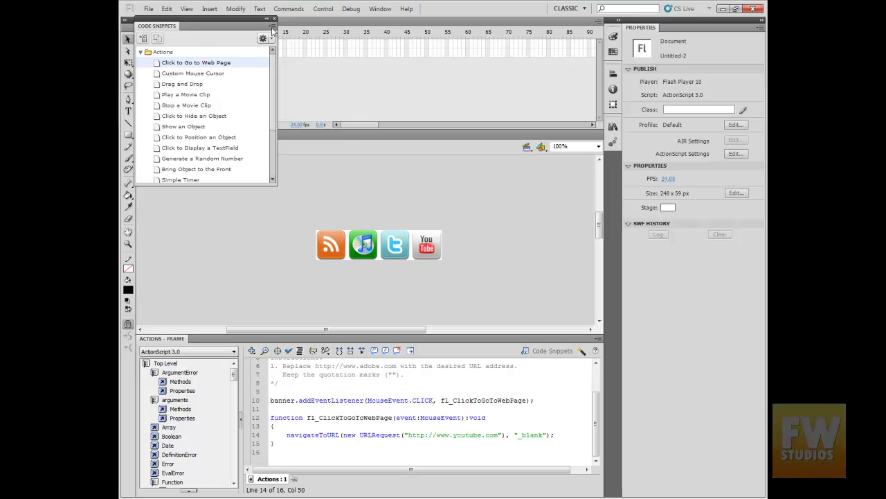
Test the movie with Ctrl+Enter and click the banner to confirm YouTube opens in the browser.
click(274, 21)
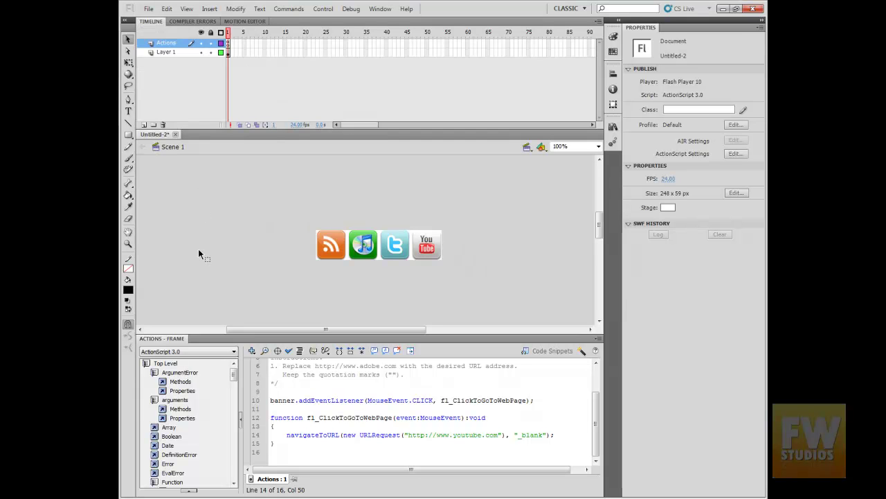
key(ctrl+Return)
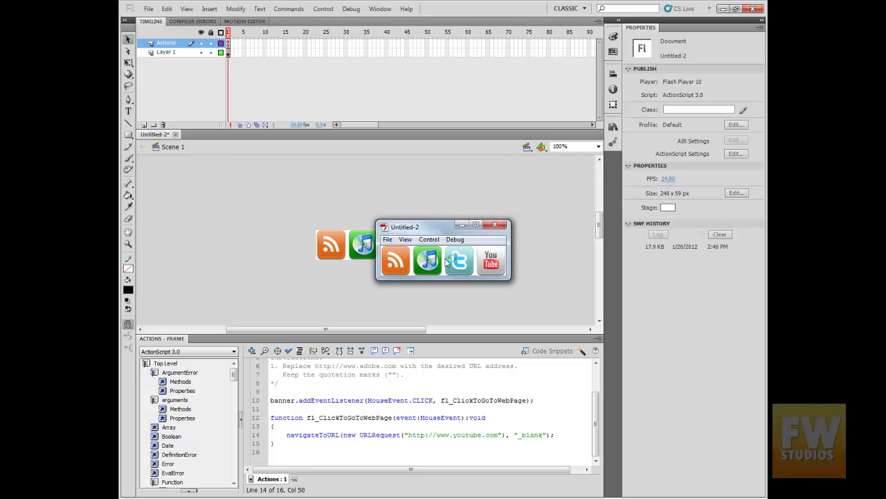
click(446, 261)
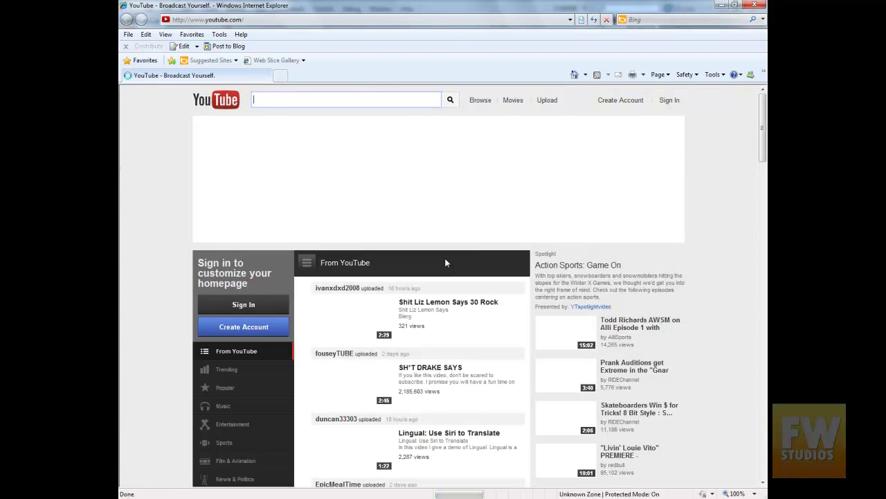
Close the browser and test player, then delete the entire frame script.
click(759, 4)
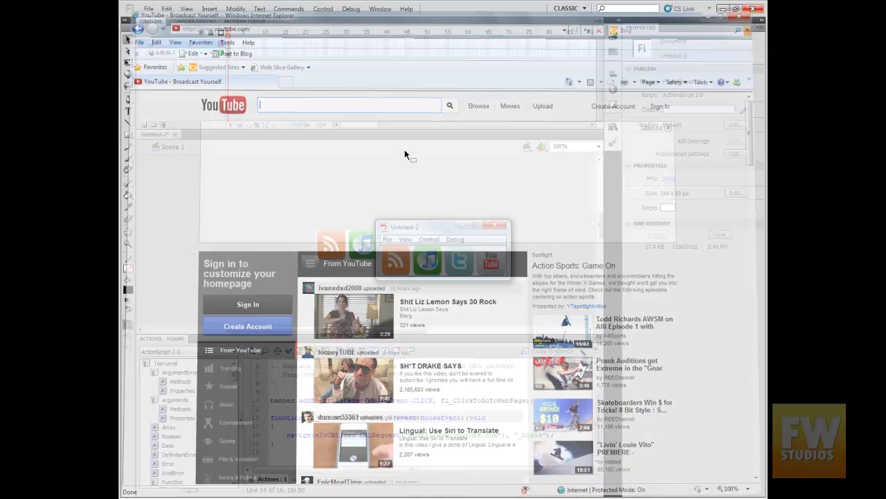
click(494, 225)
key(ctrl+a)
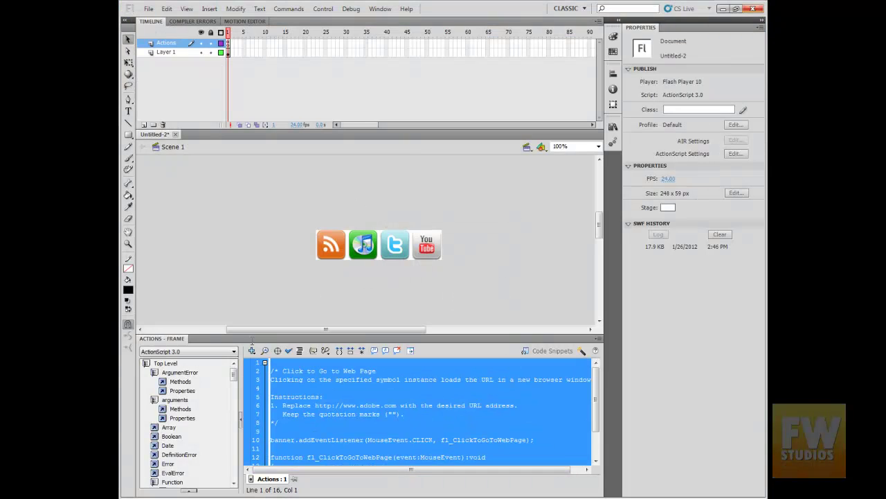
key(Delete)
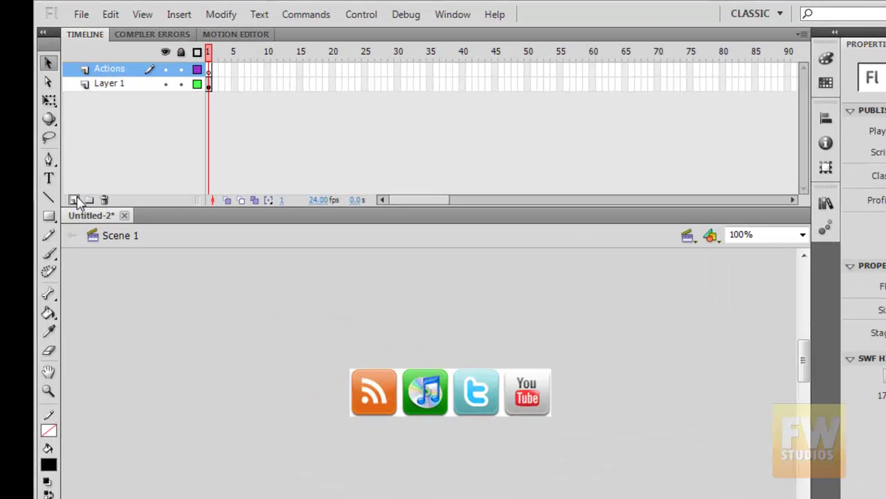
Add a new layer named effect and move it below the Actions layer.
click(144, 125)
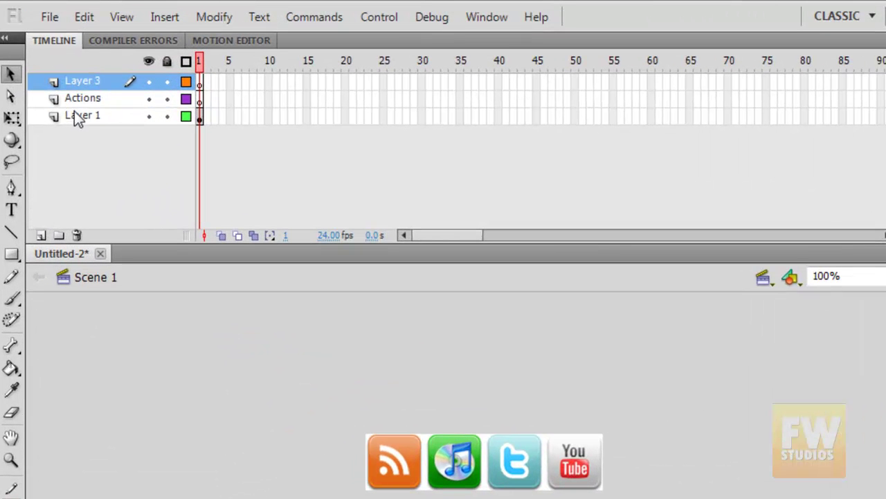
double_click(86, 83)
text(effect)
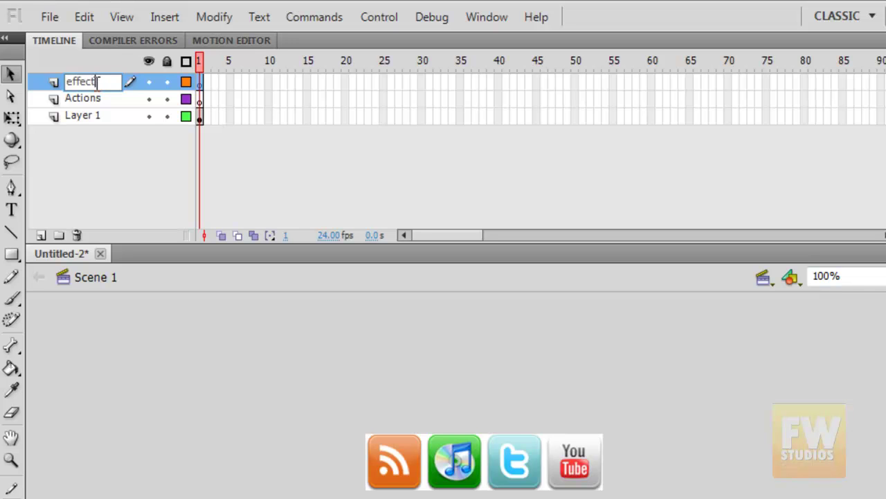
key(Return)
drag(110, 80, 83, 109)
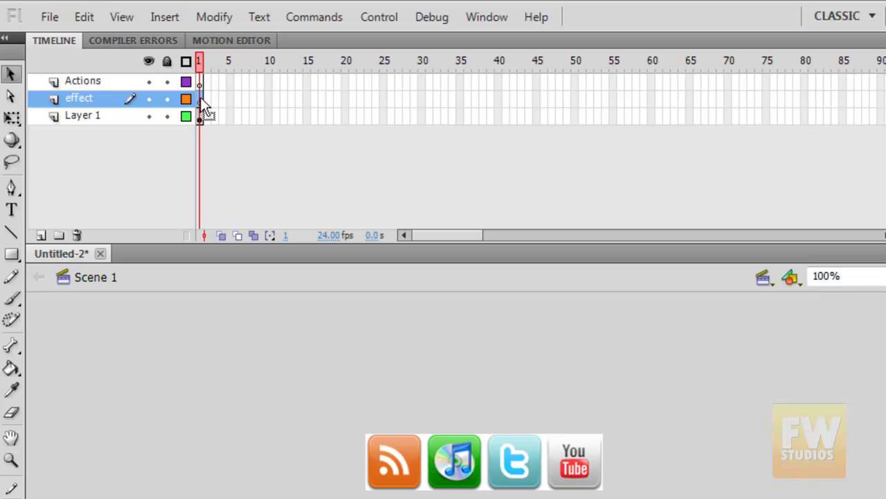
click(11, 253)
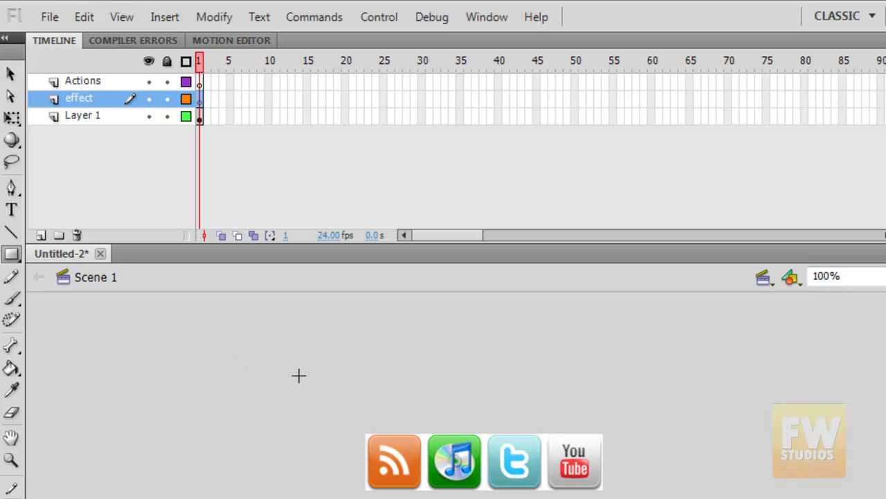
Draw a tall thin bar left of the icons and fill it with the black-to-white gradient.
drag(304, 398, 327, 498)
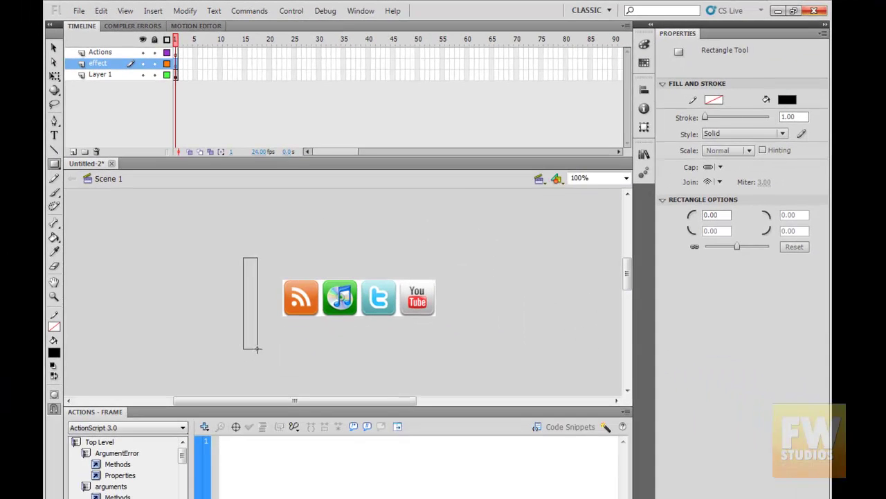
drag(257, 349, 257, 349)
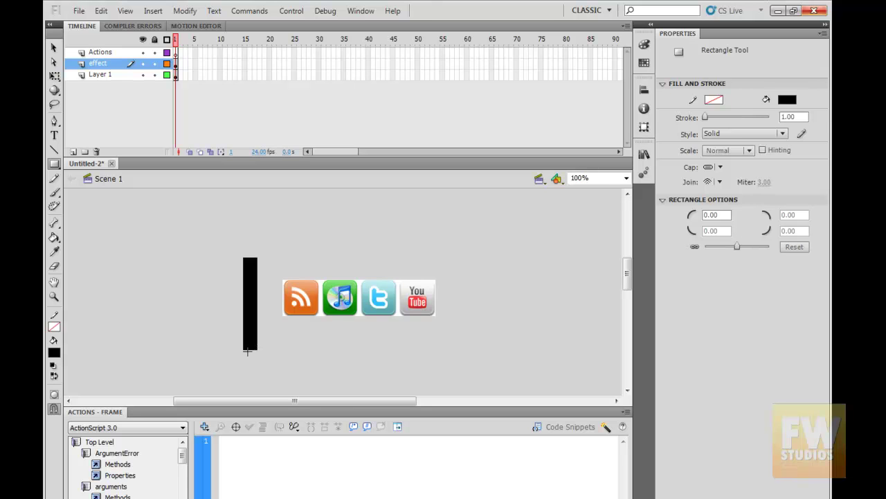
click(54, 353)
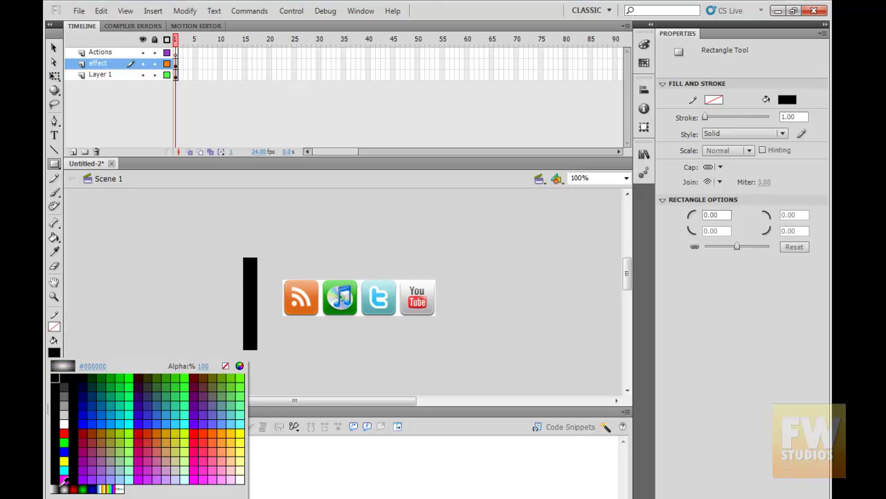
click(59, 489)
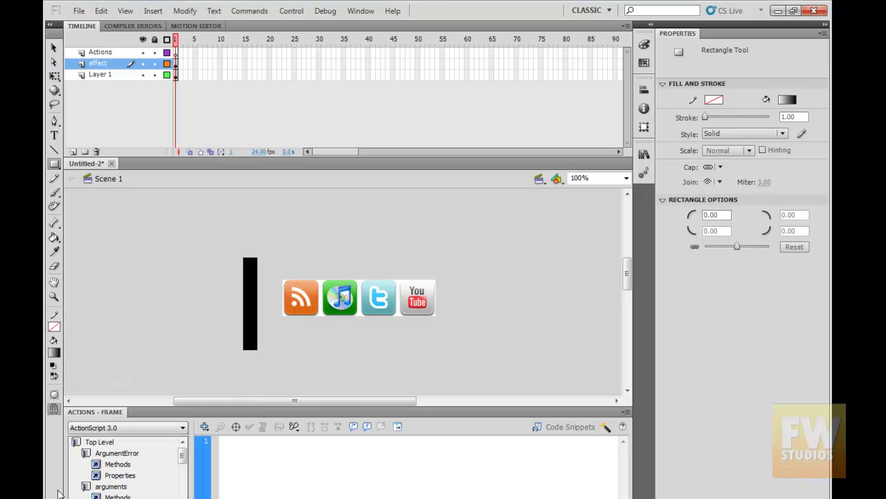
click(54, 236)
click(245, 291)
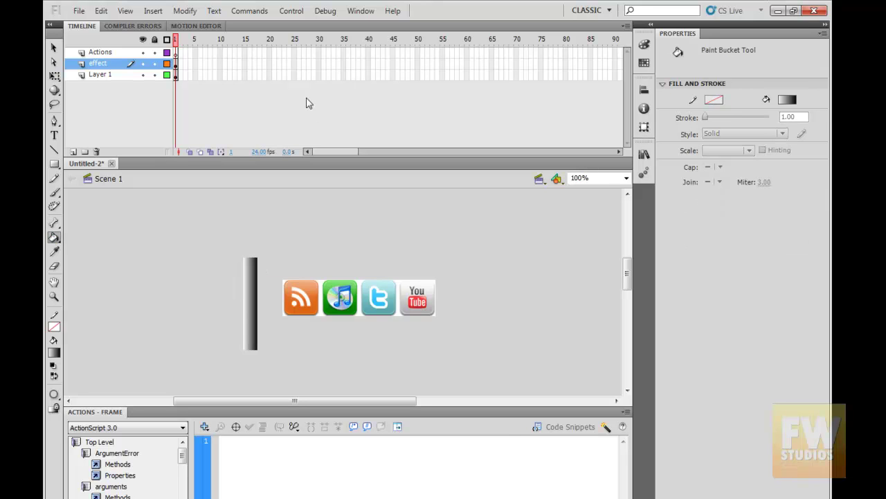
click(361, 10)
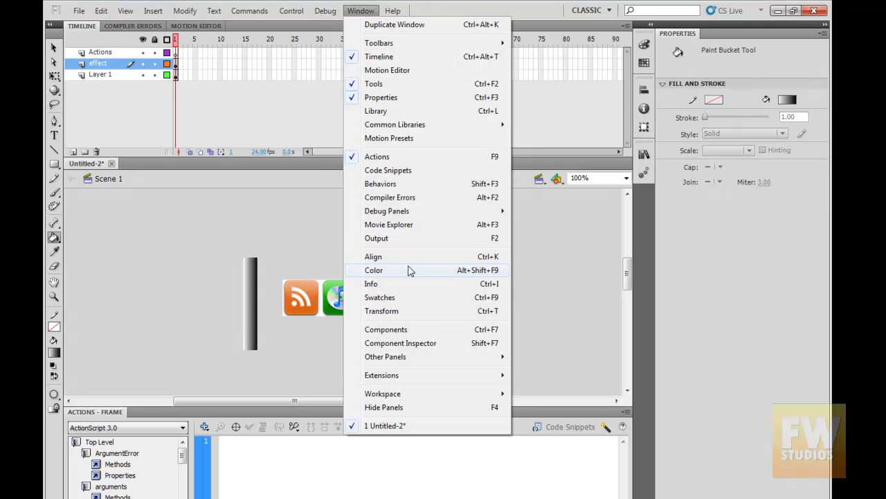
In the Color panel, add a middle gradient stop, tint the stops pink and cyan, and slide the middle stop right.
click(391, 271)
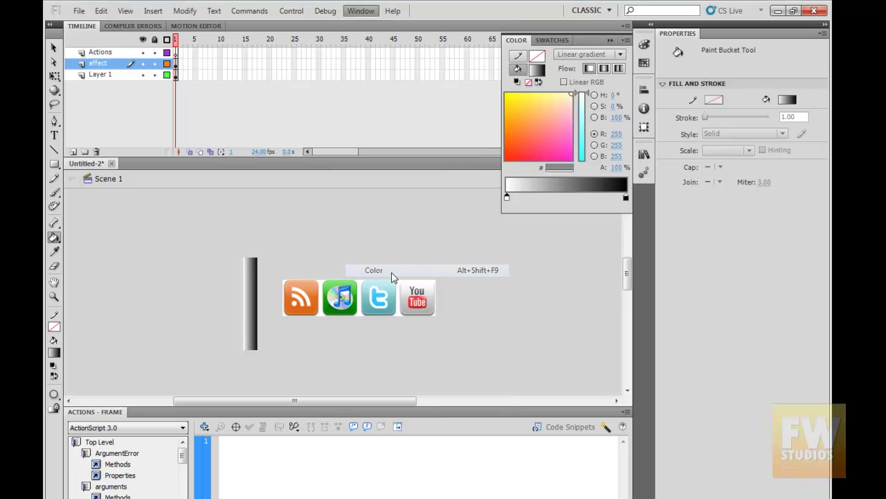
click(565, 197)
drag(588, 126, 595, 94)
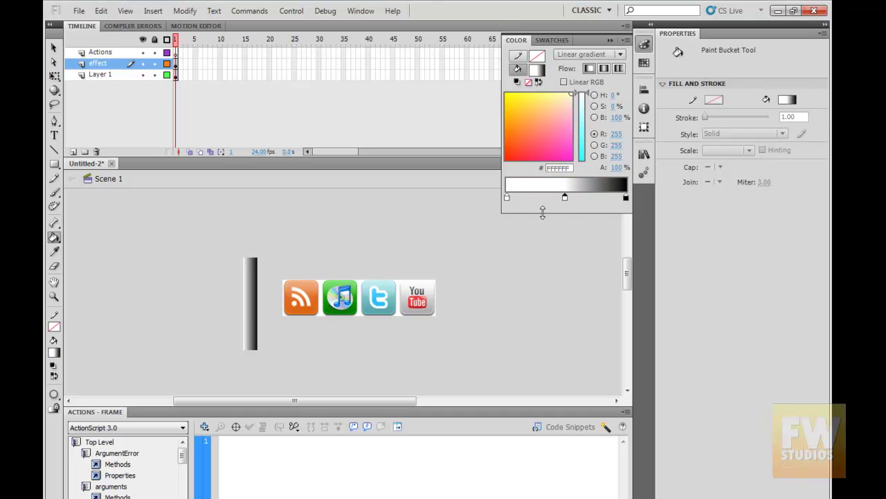
click(626, 198)
drag(569, 147, 586, 86)
click(566, 198)
drag(568, 198, 603, 198)
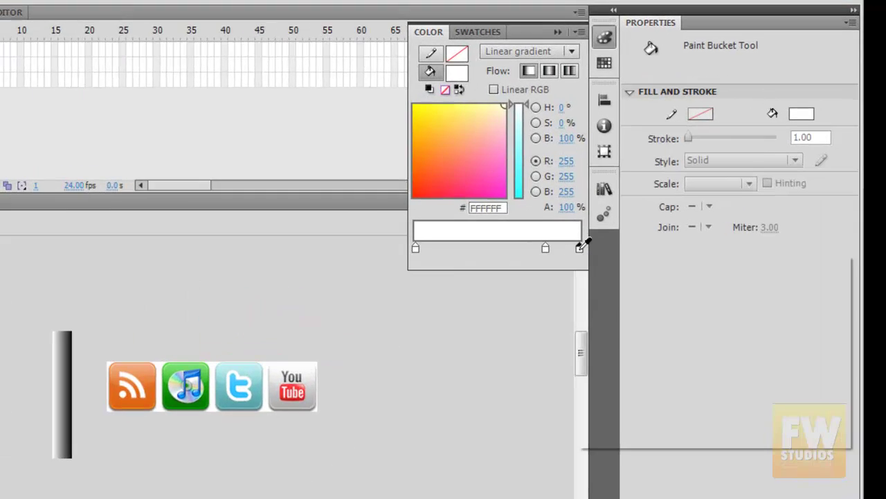
Set both end stops to 0% alpha and refill the bar with the fading gradient.
double_click(626, 198)
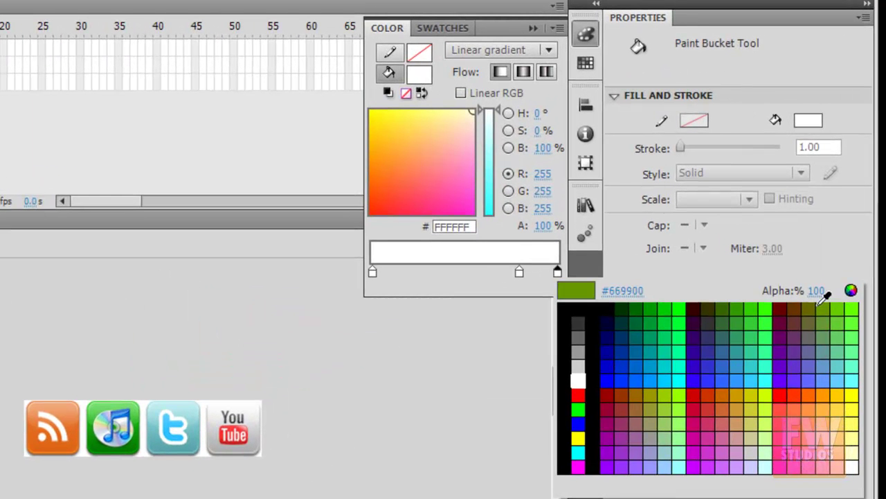
drag(817, 294, 536, 307)
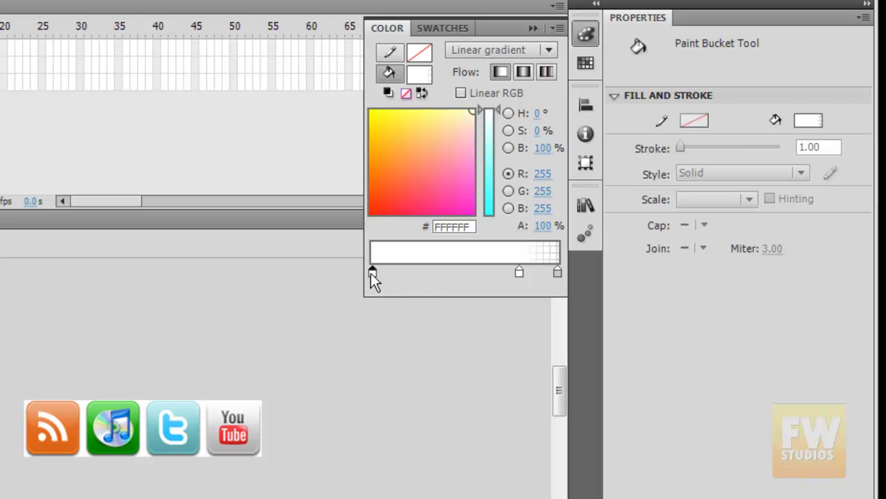
double_click(372, 272)
key(Escape)
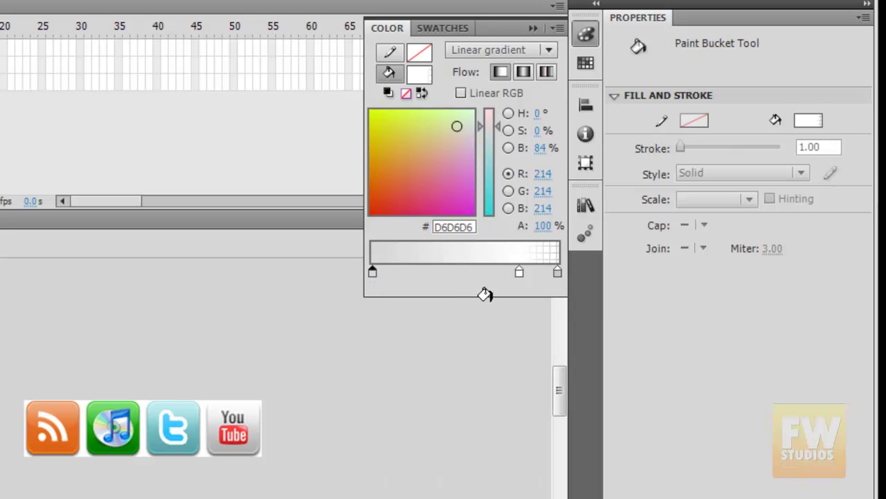
double_click(371, 272)
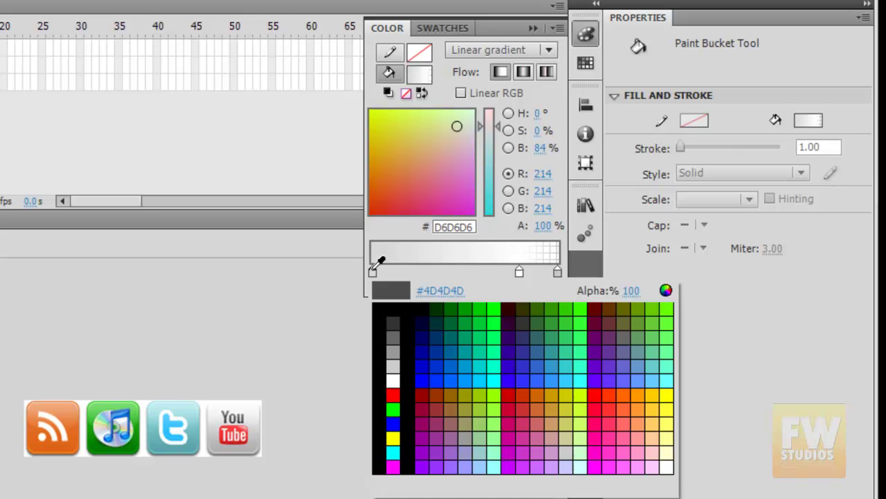
click(632, 291)
text(0)
key(Return)
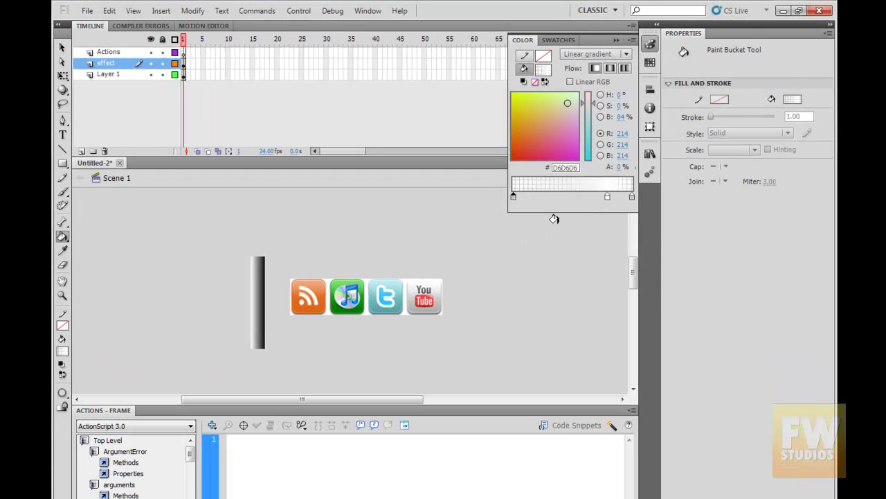
click(632, 40)
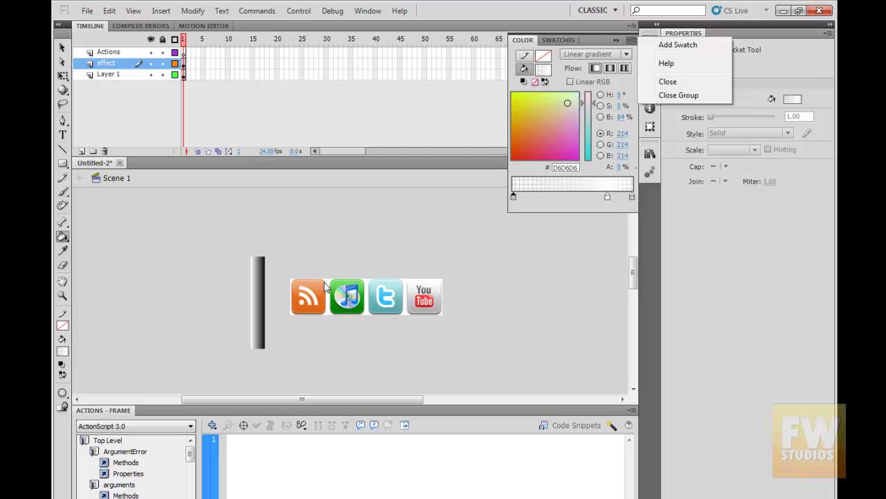
click(62, 236)
click(255, 305)
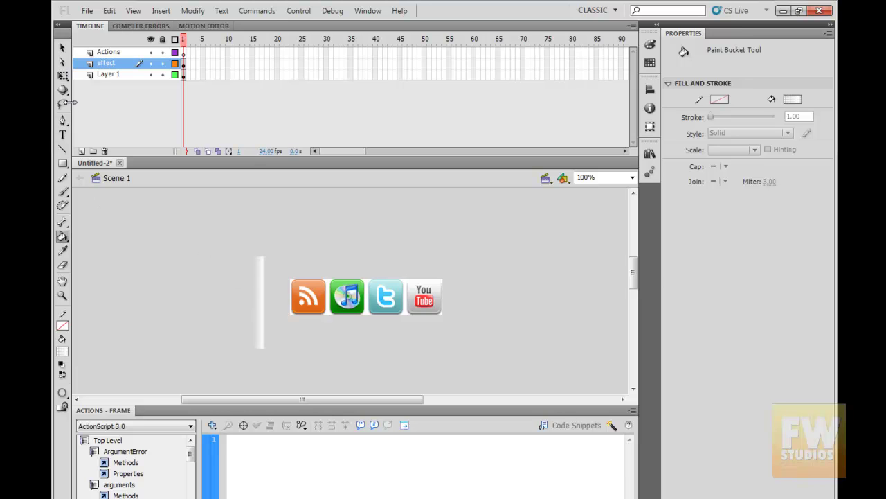
Rotate the gradient bar clockwise into a diagonal slant with the Free Transform Tool.
click(62, 75)
click(261, 262)
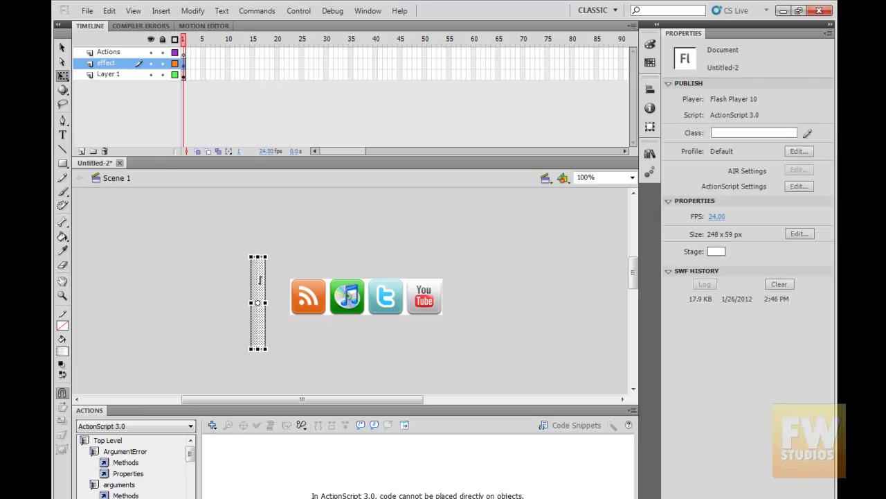
mouse_move(270, 243)
mouse_down()
mouse_move(295, 247)
mouse_move(295, 255)
mouse_up()
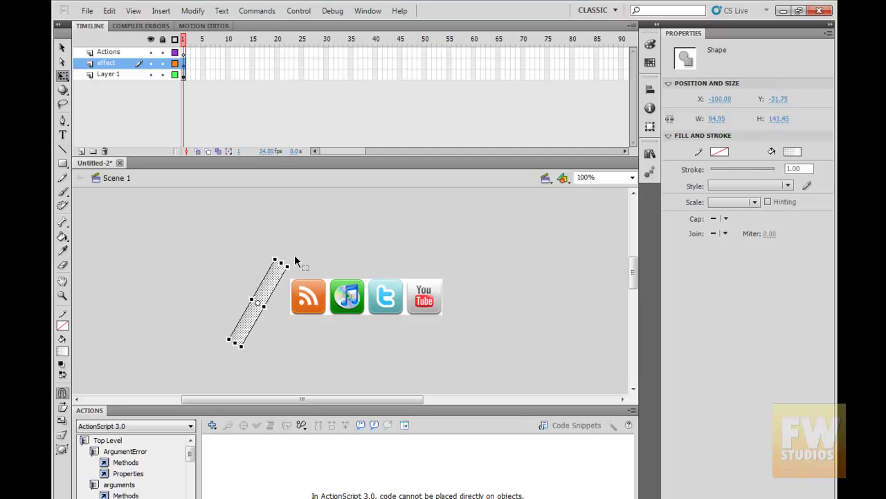
click(380, 298)
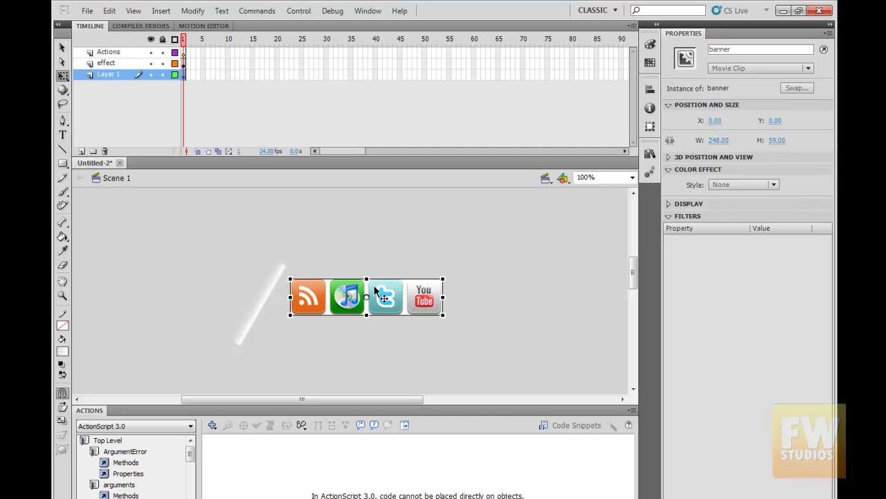
drag(332, 150, 445, 140)
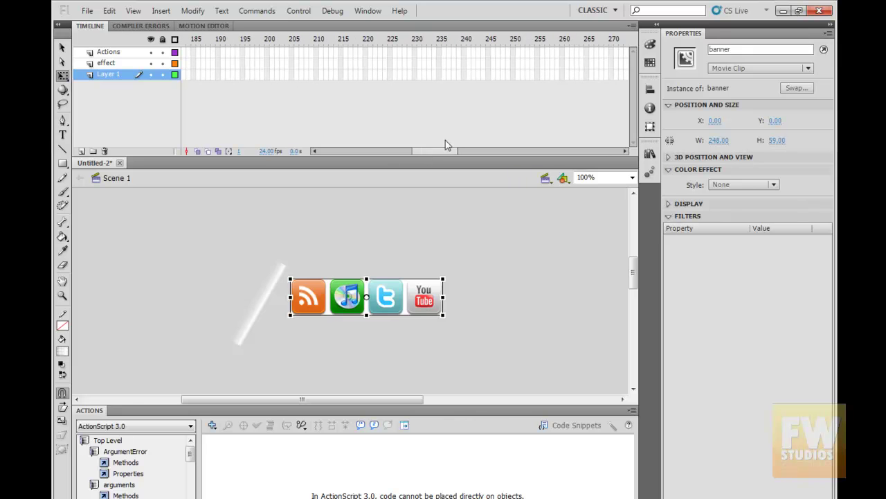
Insert frames on Layer 1 through frame 240 with F5, then return to frame 1 of the effect layer.
click(468, 74)
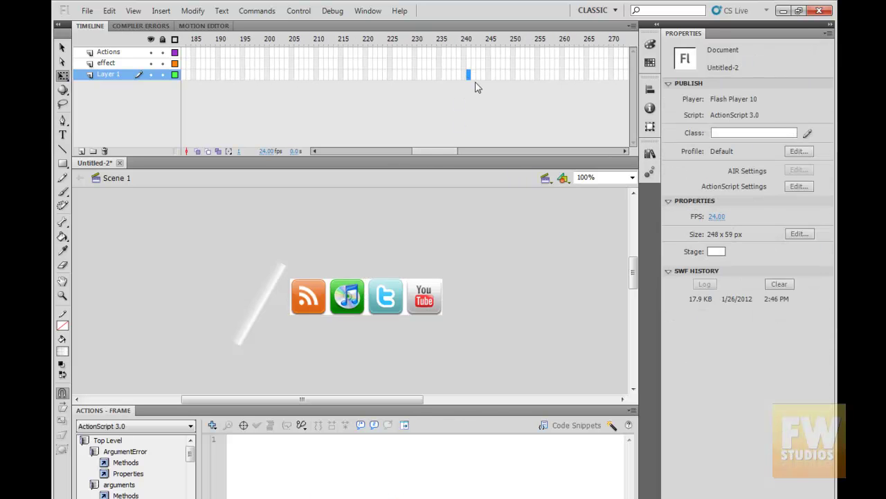
key(F5)
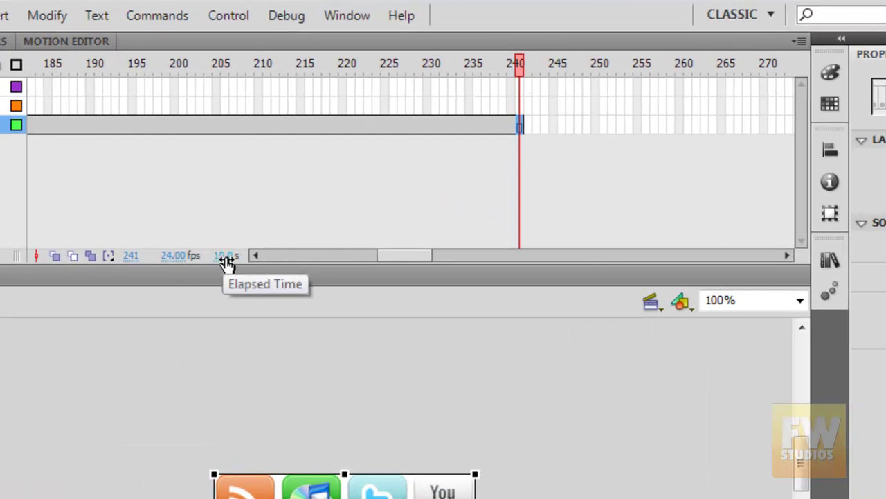
drag(519, 66, 73, 65)
drag(31, 125, 33, 121)
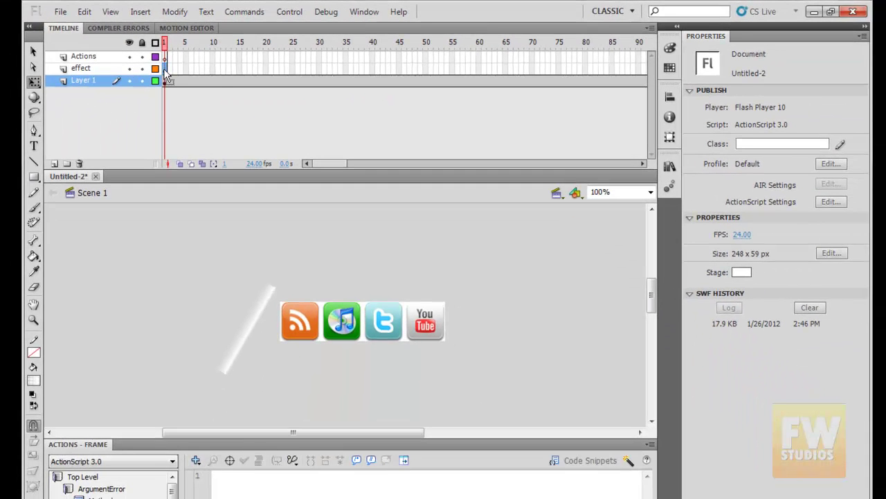
click(160, 69)
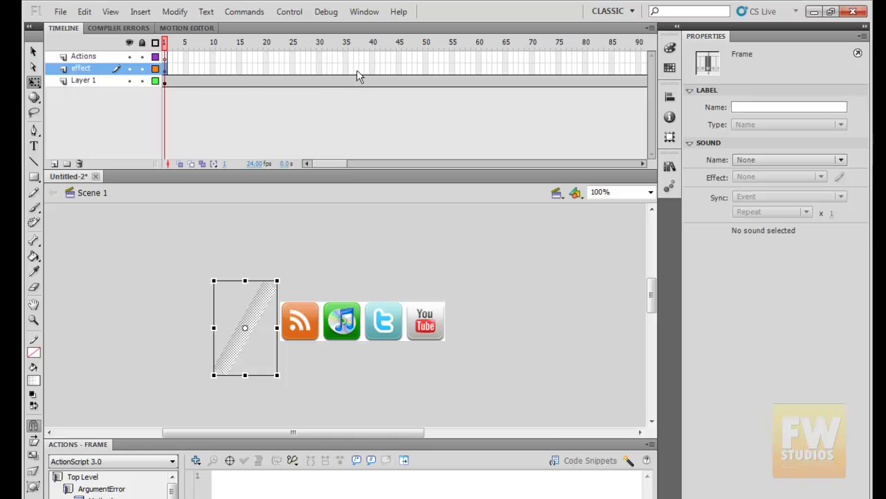
Add a keyframe at frame 49 on the effect layer and move the shine right of the YouTube icon.
click(420, 69)
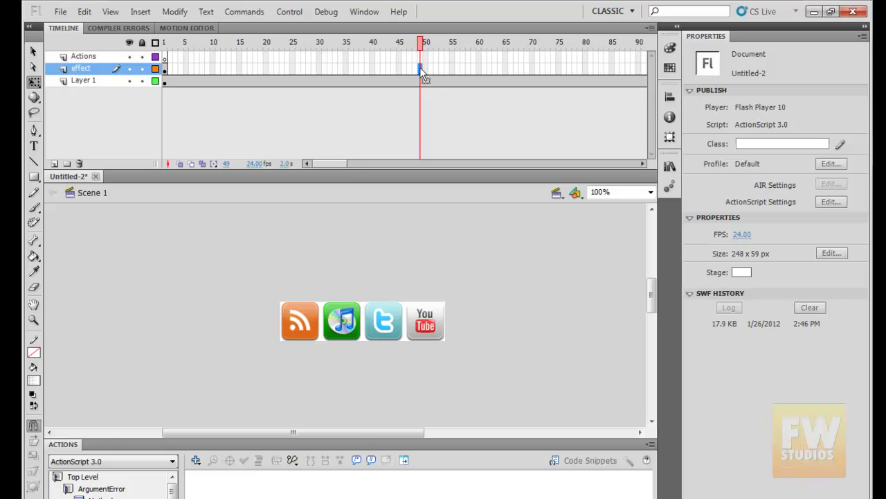
key(F6)
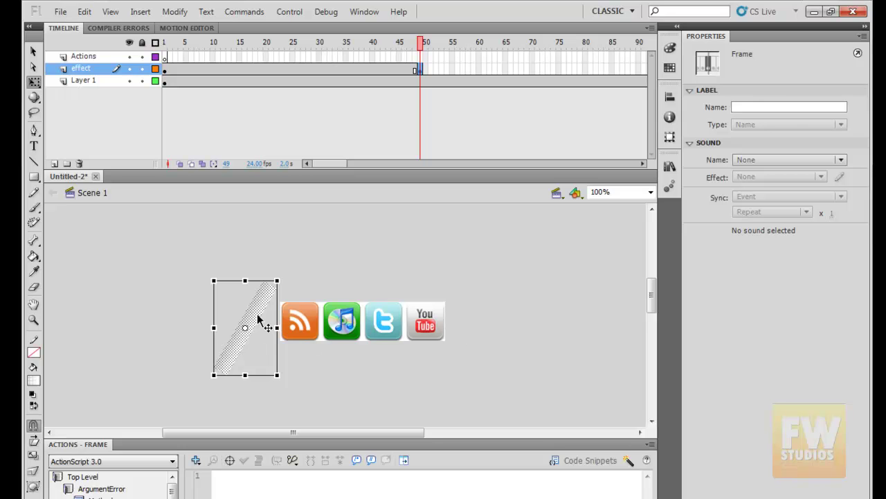
drag(258, 319, 484, 323)
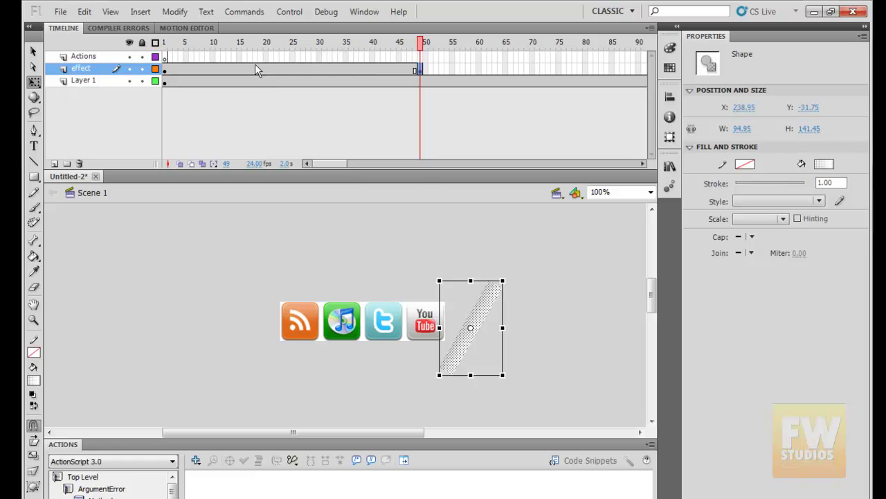
right_click(303, 69)
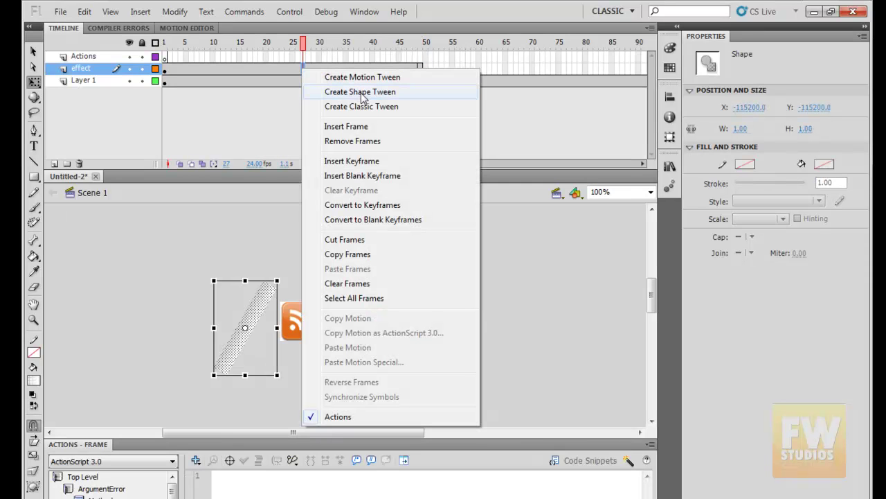
click(367, 96)
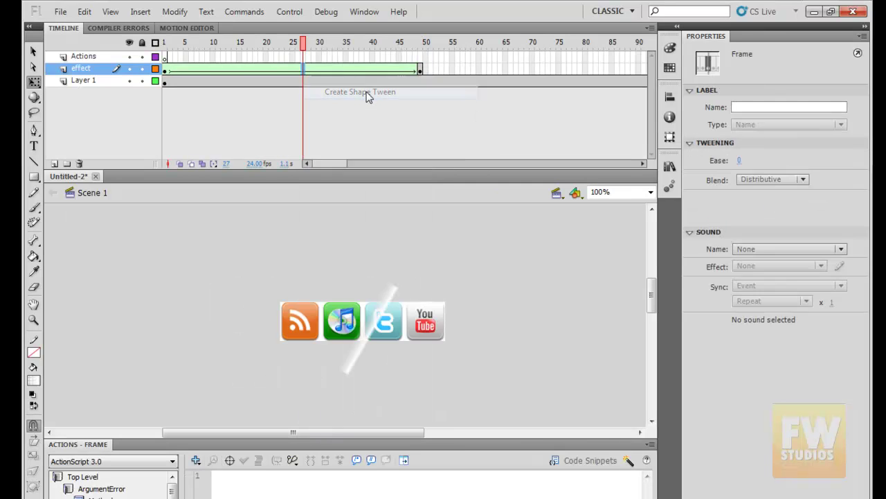
drag(308, 43, 357, 66)
click(342, 147)
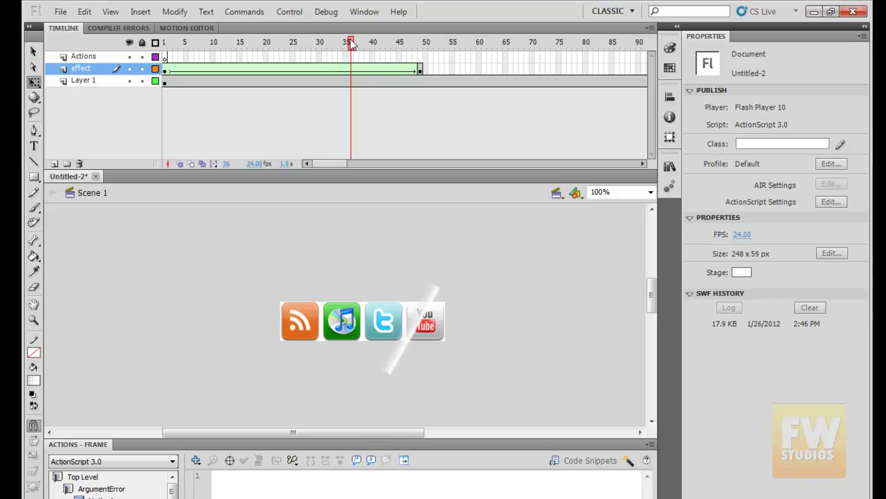
key(Return)
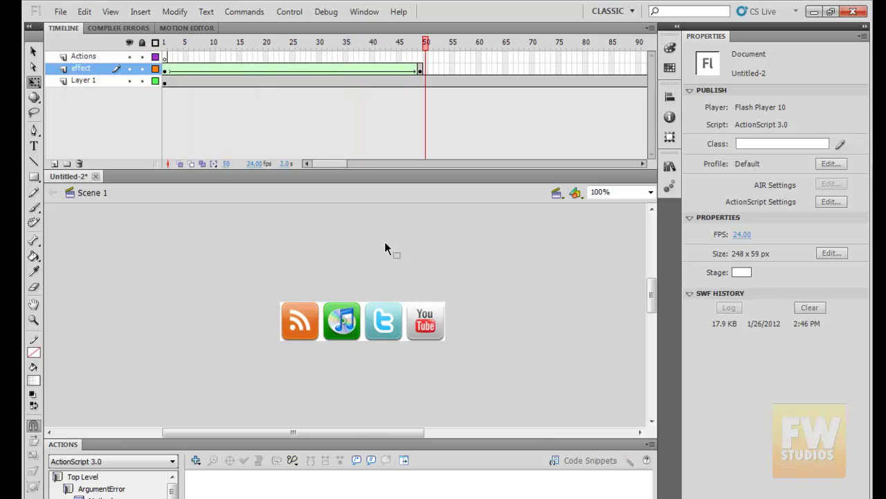
drag(325, 162, 286, 171)
Preview the banner as a test SWF, close it, and return to frame 1 of Layer 1.
key(ctrl+Return)
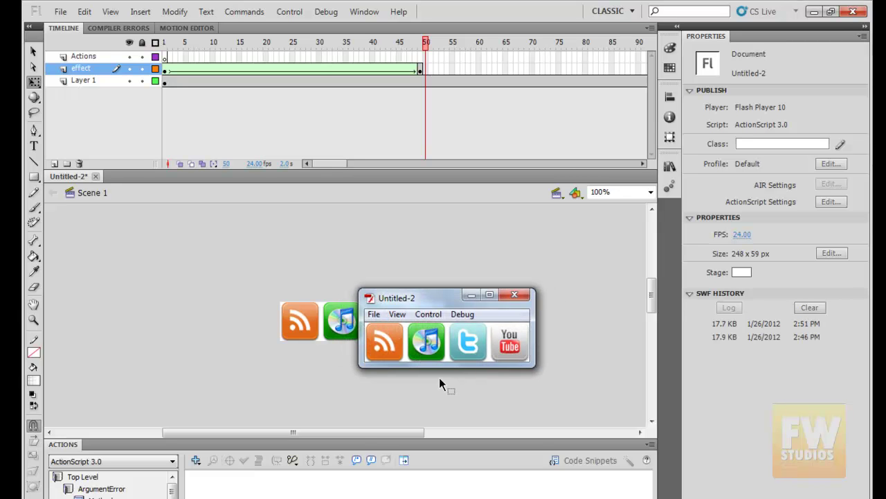
click(484, 388)
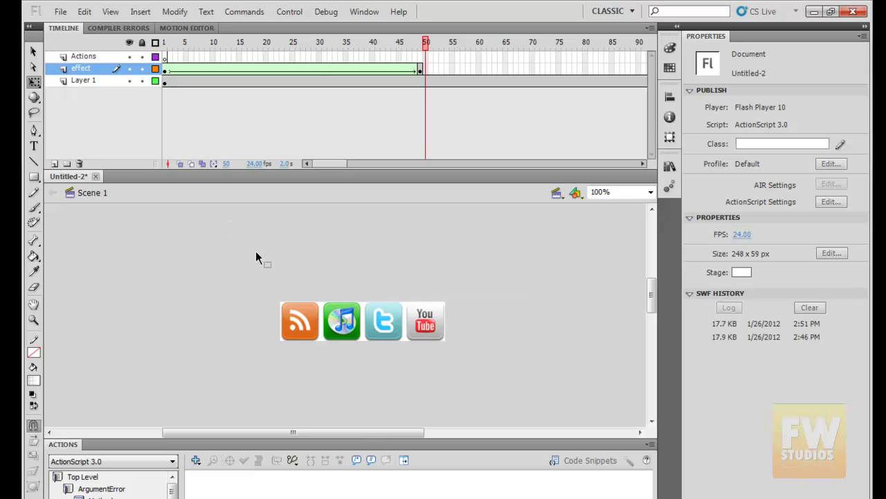
click(165, 82)
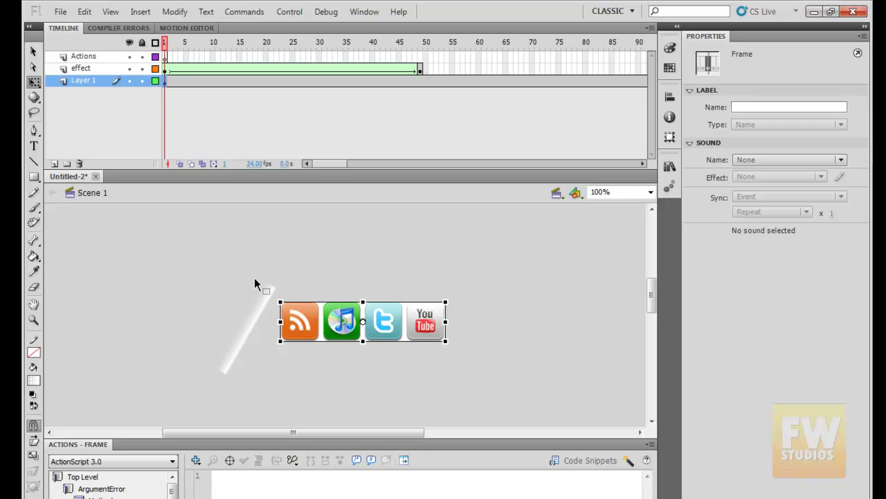
Open the banner symbol for editing and add a new layer named youtube.
click(339, 324)
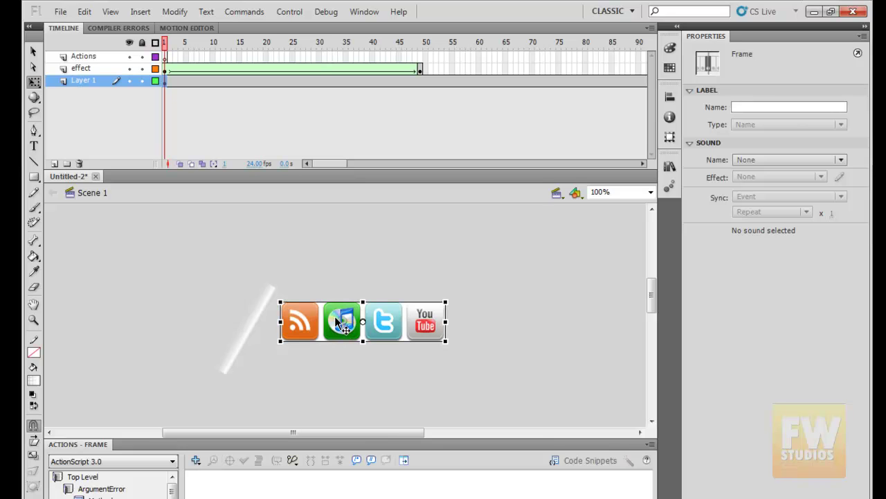
double_click(339, 324)
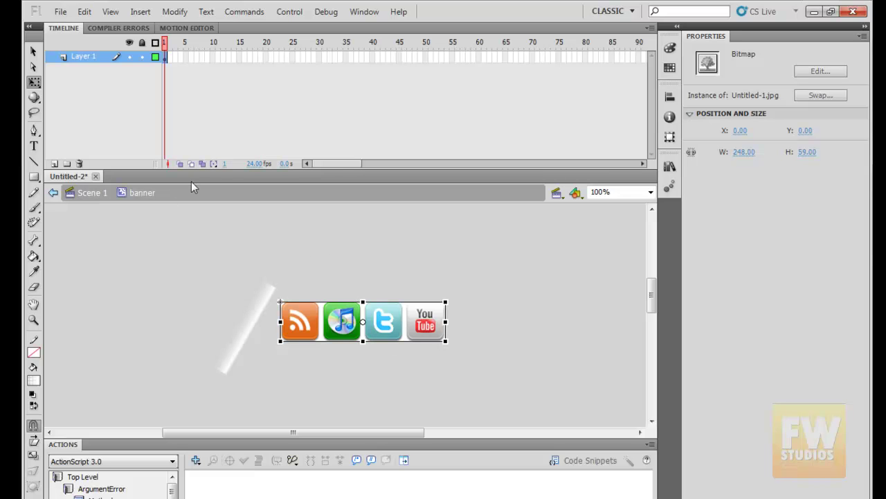
click(55, 164)
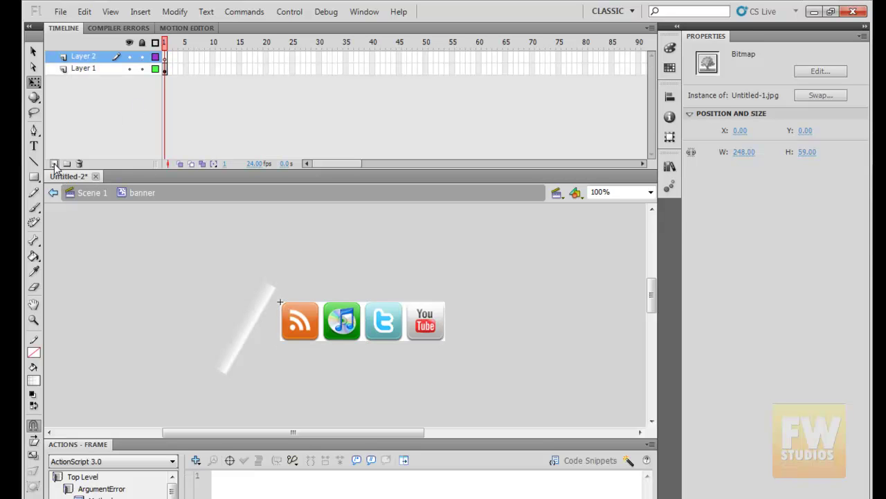
click(81, 59)
double_click(81, 58)
text(youtube)
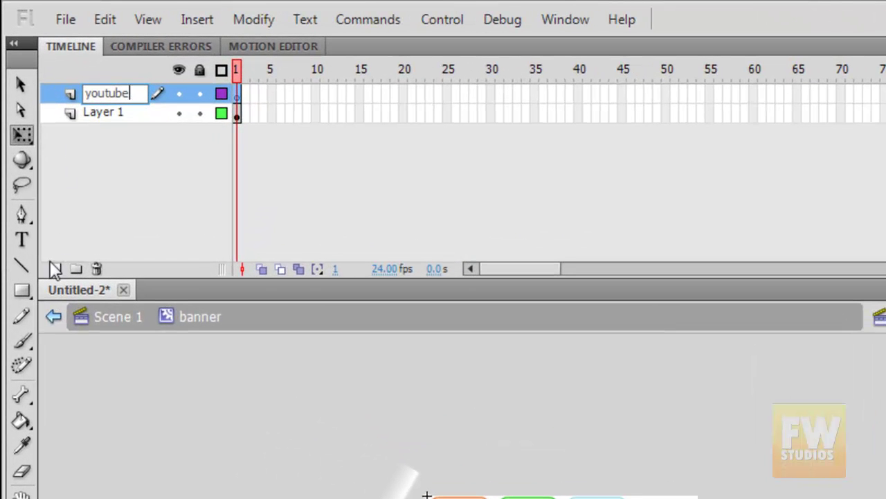
Add another layer above it named twitter.
click(55, 268)
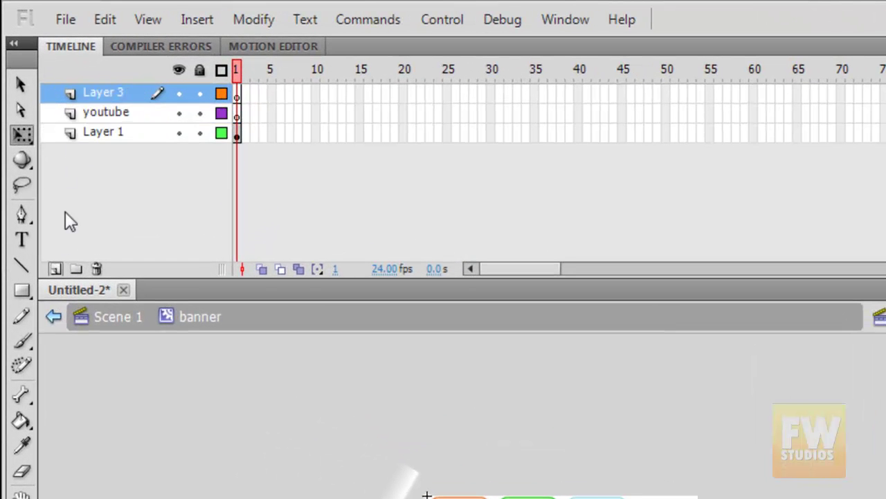
double_click(99, 90)
text(twitter)
key(Return)
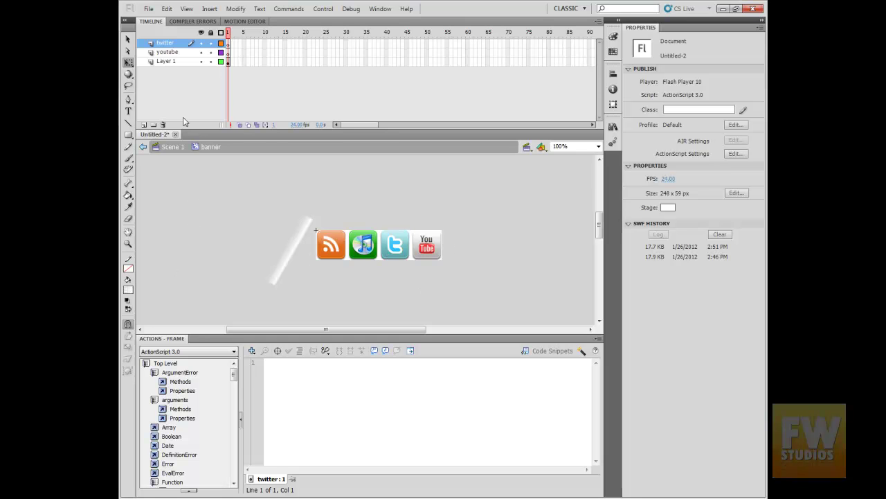
On the youtube layer, draw a black-filled rectangle covering the YouTube icon.
click(167, 53)
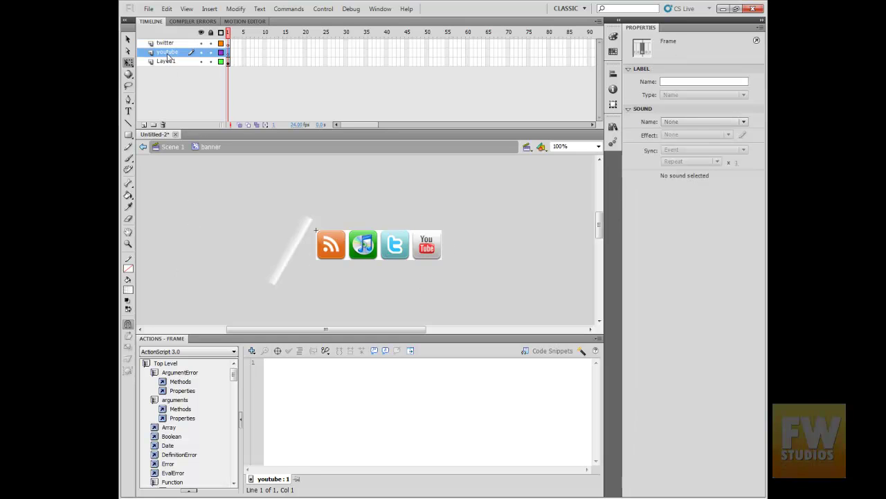
click(128, 135)
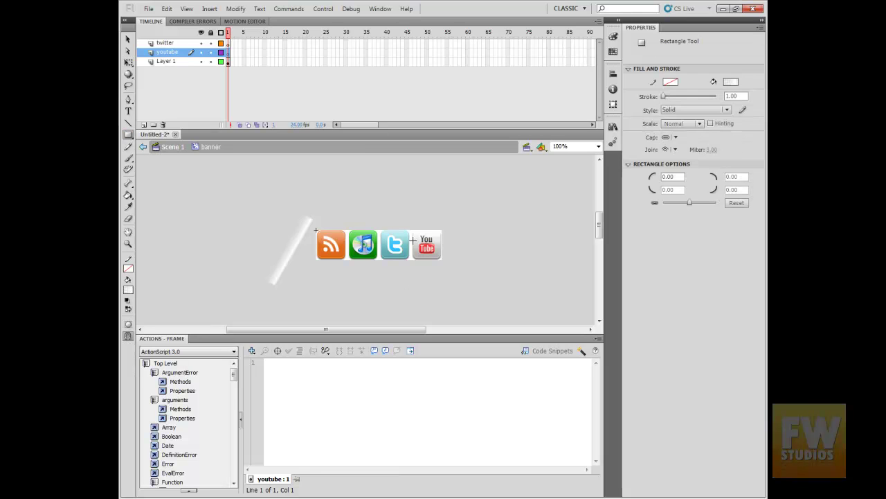
drag(413, 230, 439, 258)
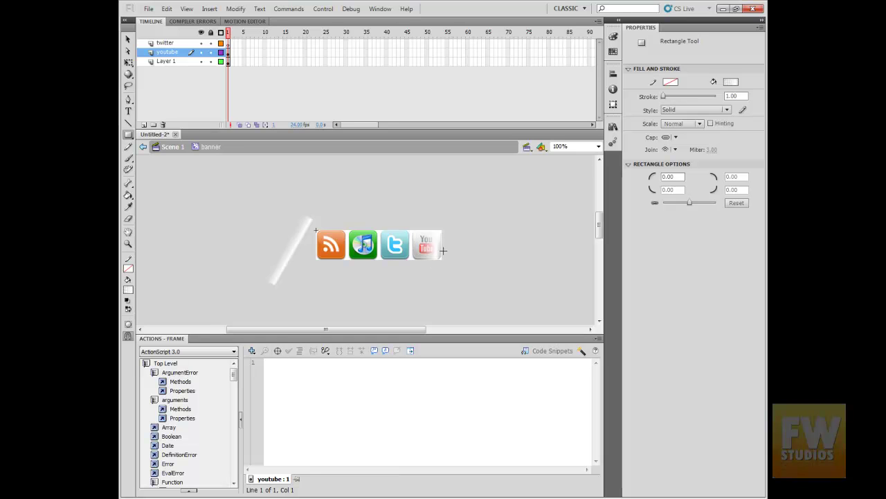
click(128, 289)
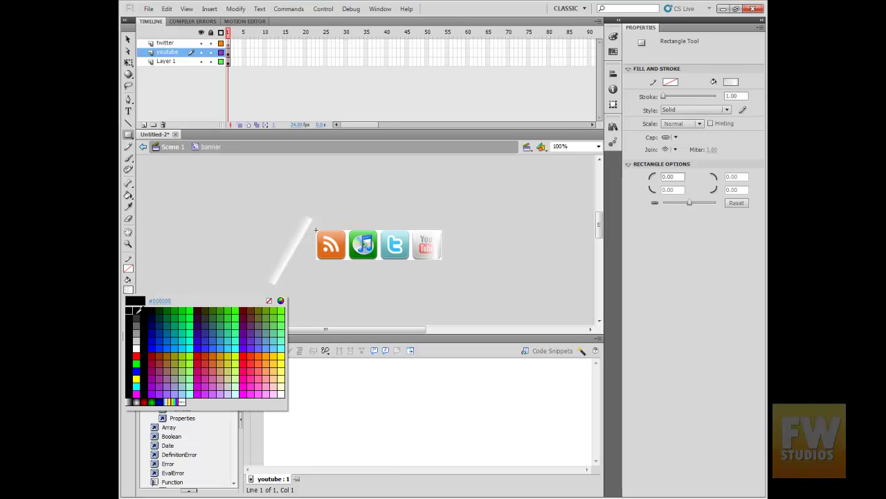
click(130, 310)
click(129, 194)
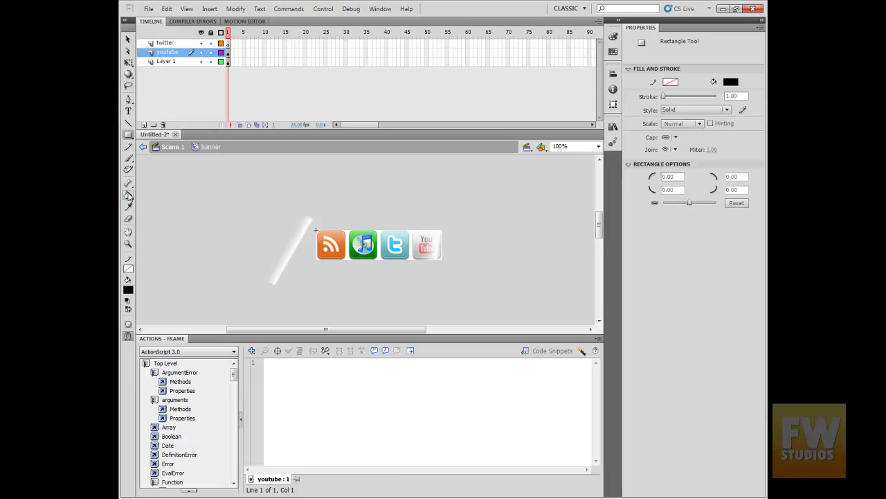
click(423, 239)
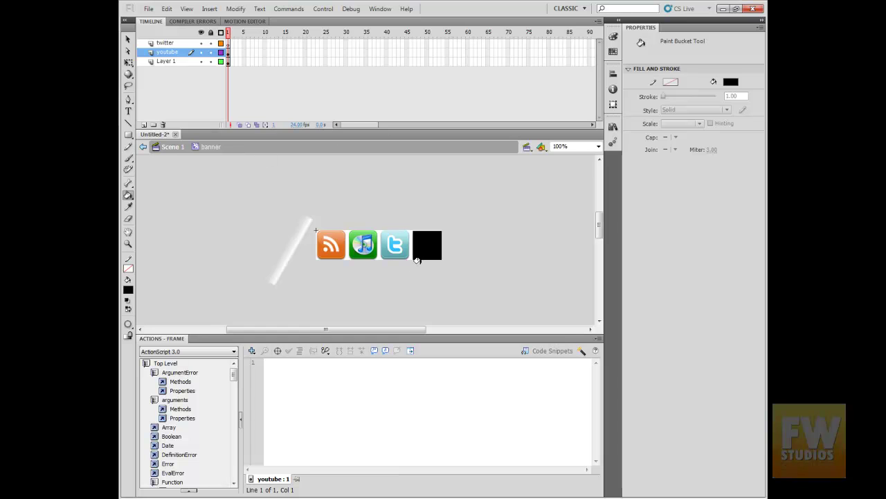
Convert the black rectangle into a movie clip symbol named yt.
right_click(429, 253)
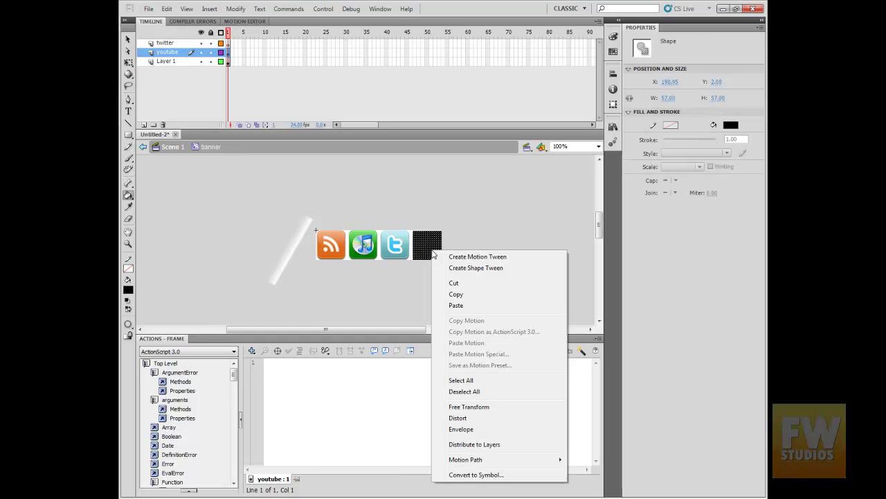
click(476, 474)
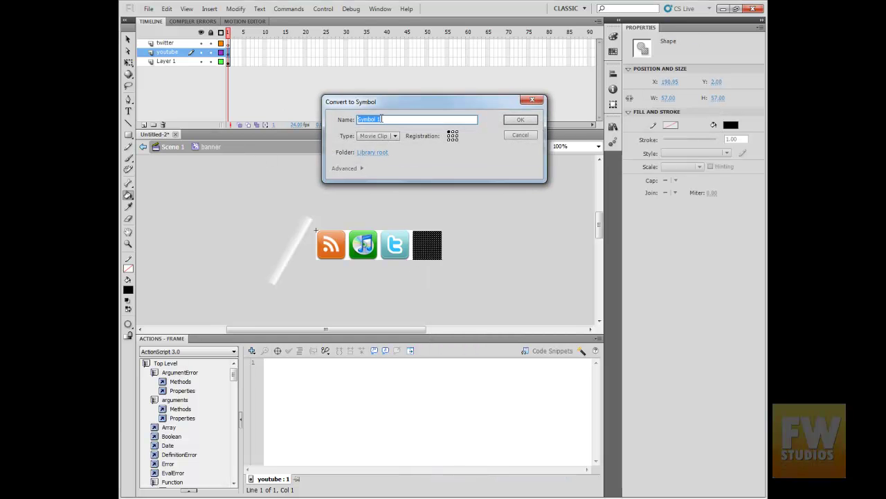
text(yt)
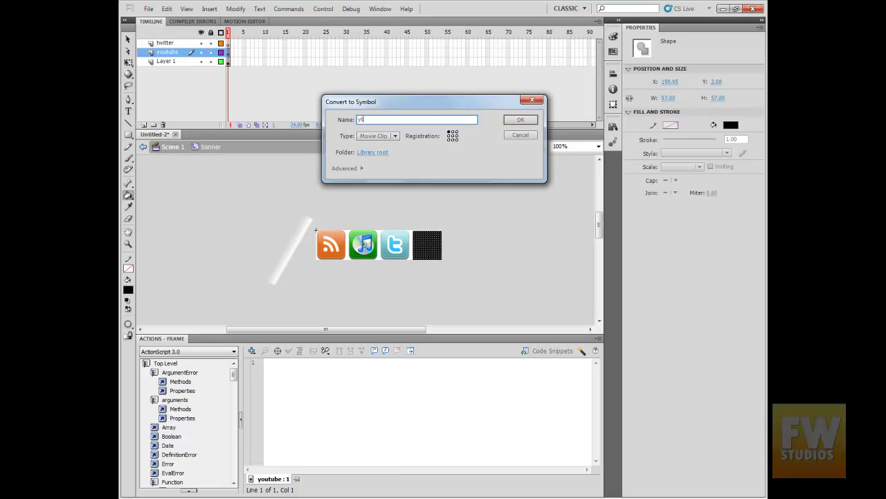
click(520, 119)
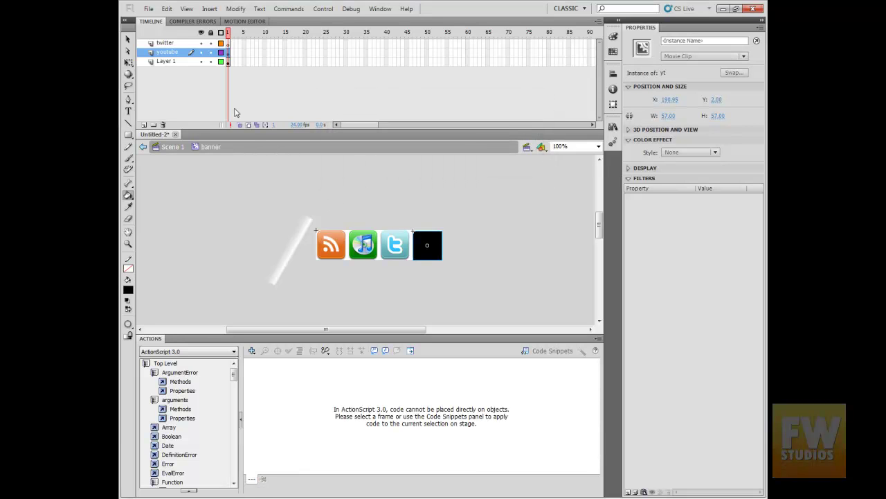
click(229, 45)
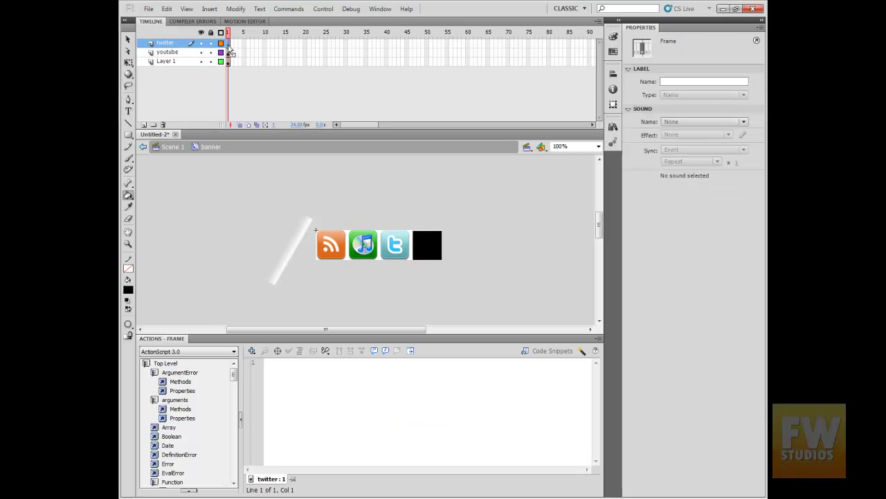
Draw a black rectangle over the Twitter icon and convert it to a twitter movie clip.
click(128, 134)
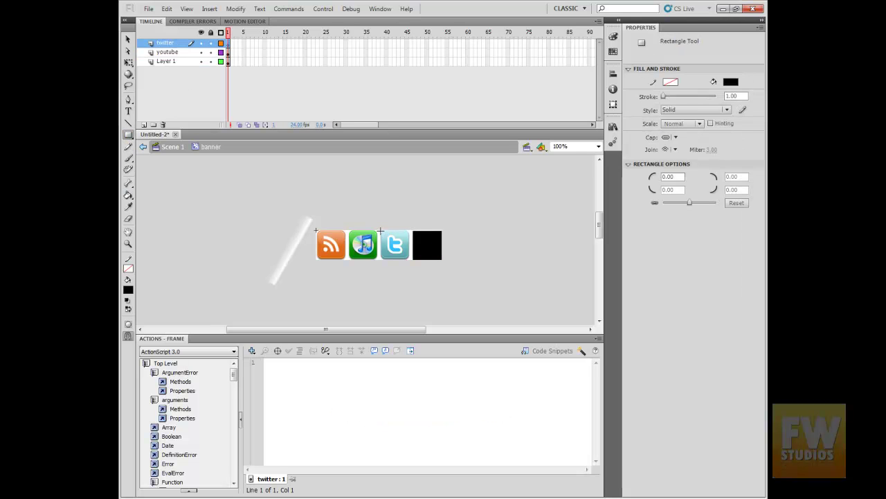
drag(381, 230, 407, 260)
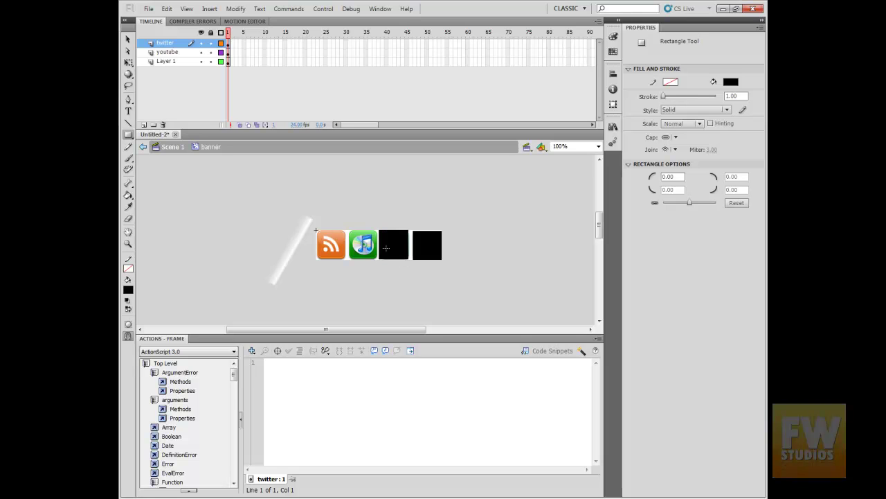
right_click(392, 245)
click(429, 471)
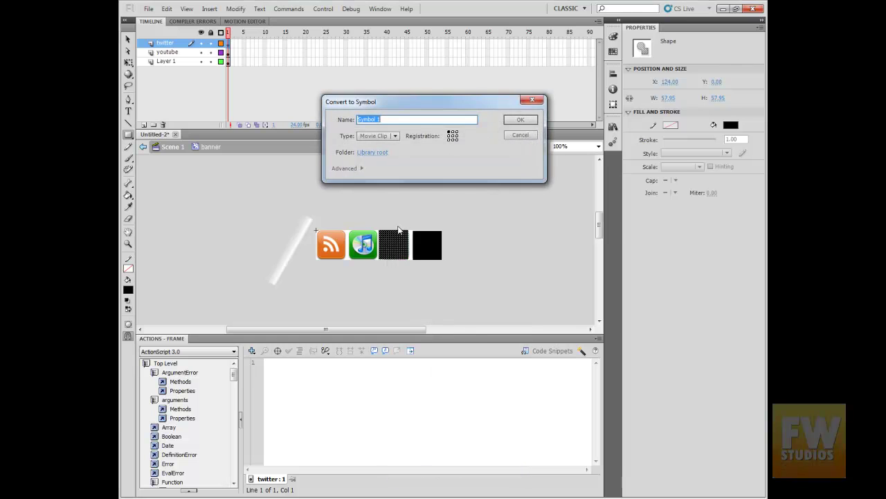
text(twitter)
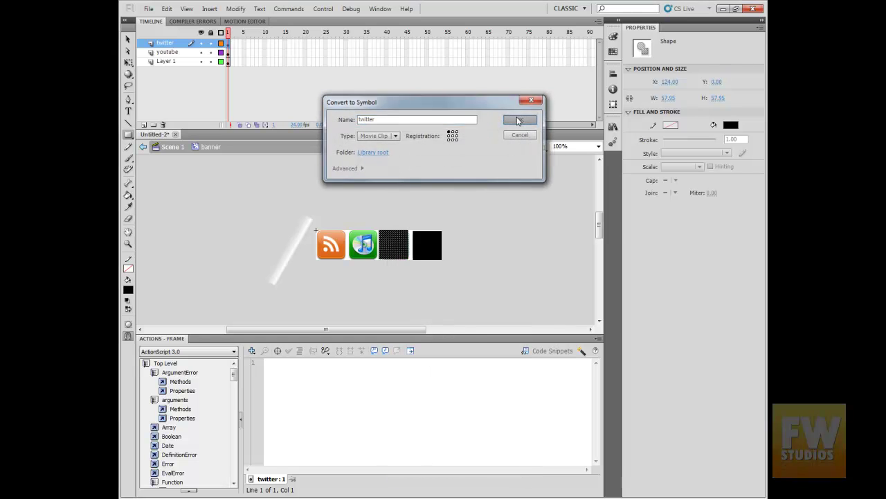
click(520, 119)
Give the two black squares the instance names yt and twitter in Properties.
click(435, 247)
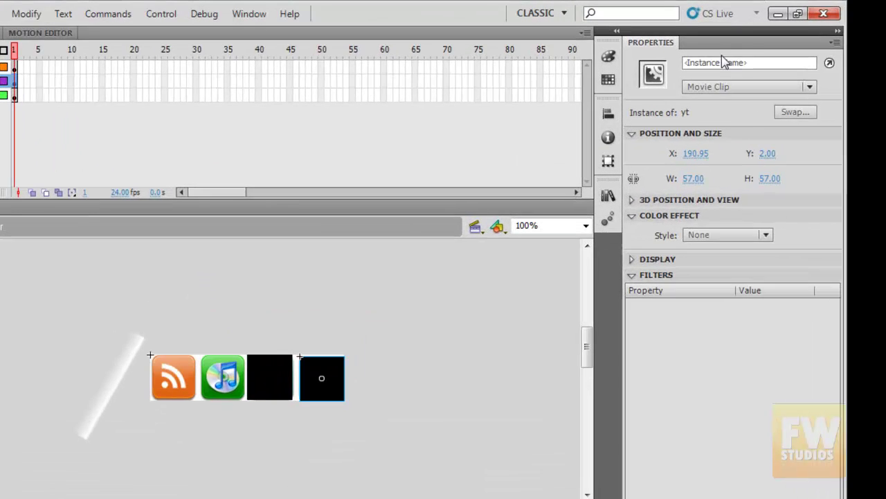
click(687, 40)
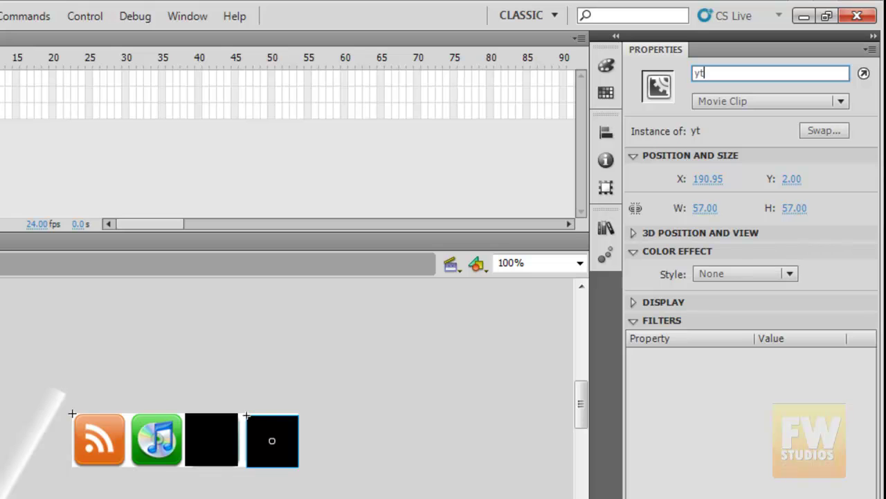
click(221, 455)
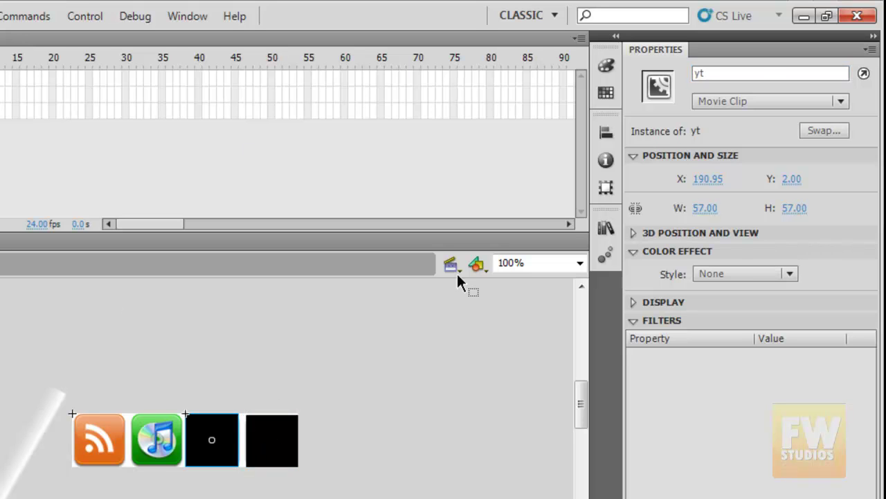
click(716, 73)
text(twitter)
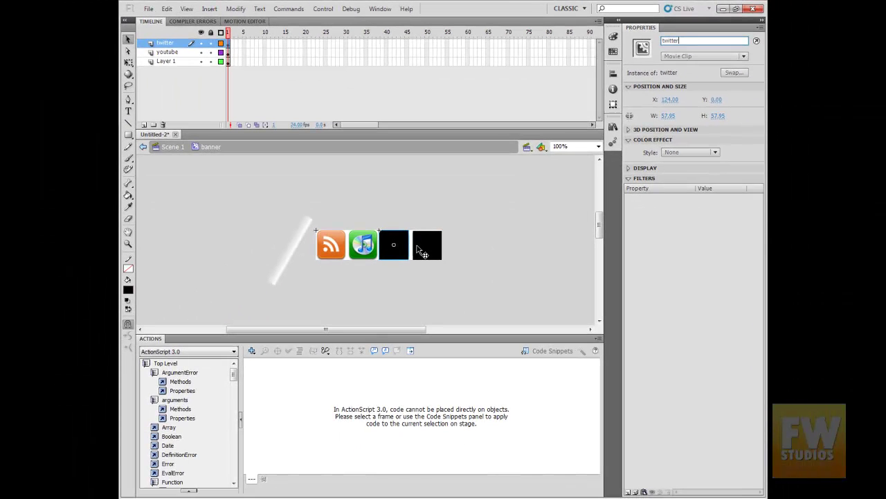
click(422, 250)
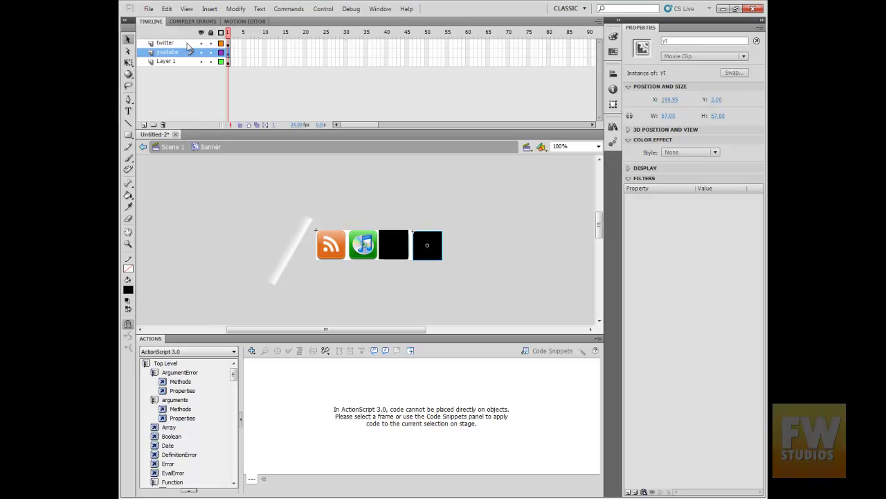
Add a Click to Go to Web Page snippet to yt, pointing it at youtube.com/fireworksstudosplus.
click(552, 351)
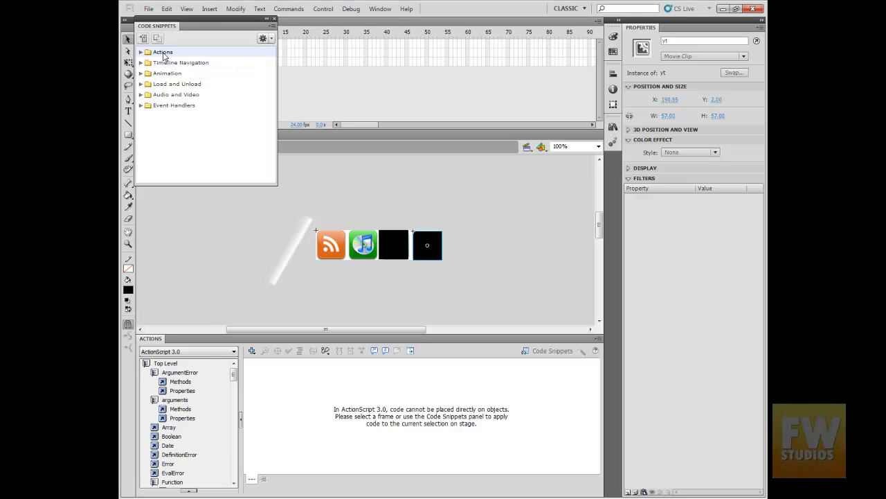
double_click(166, 52)
double_click(187, 62)
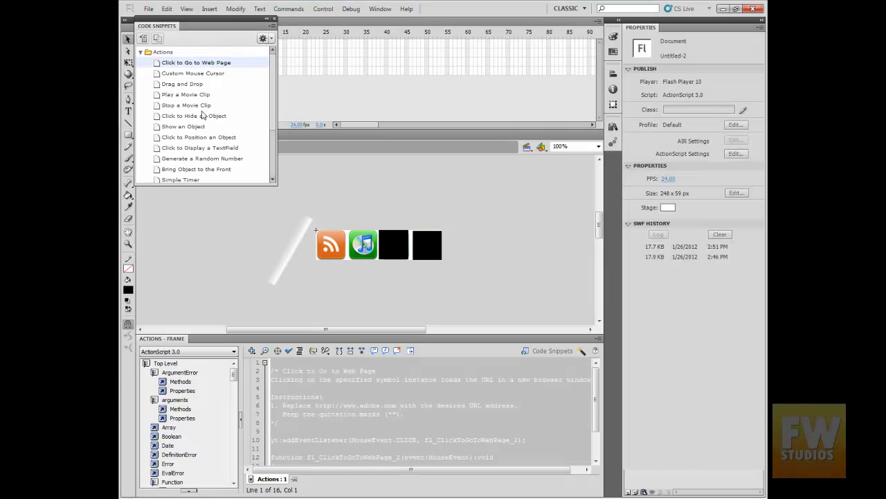
click(405, 432)
scroll(409, 436, down, 1)
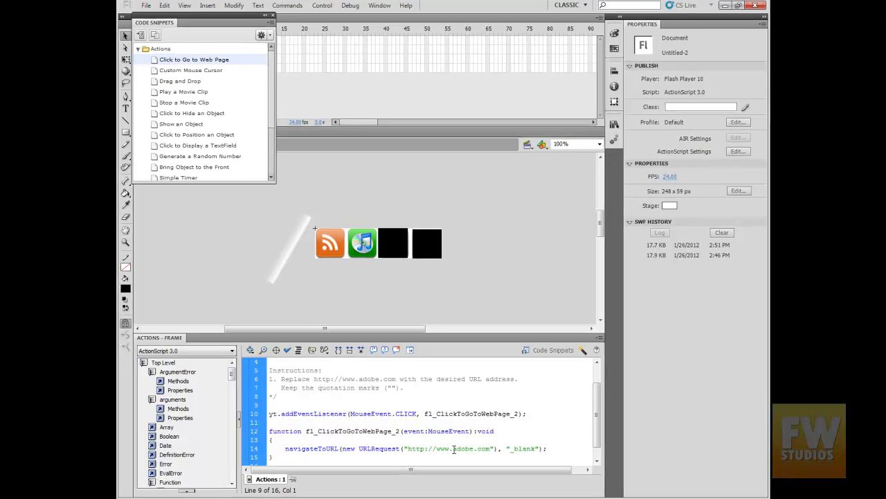
drag(454, 449, 476, 450)
text(youtube.com)
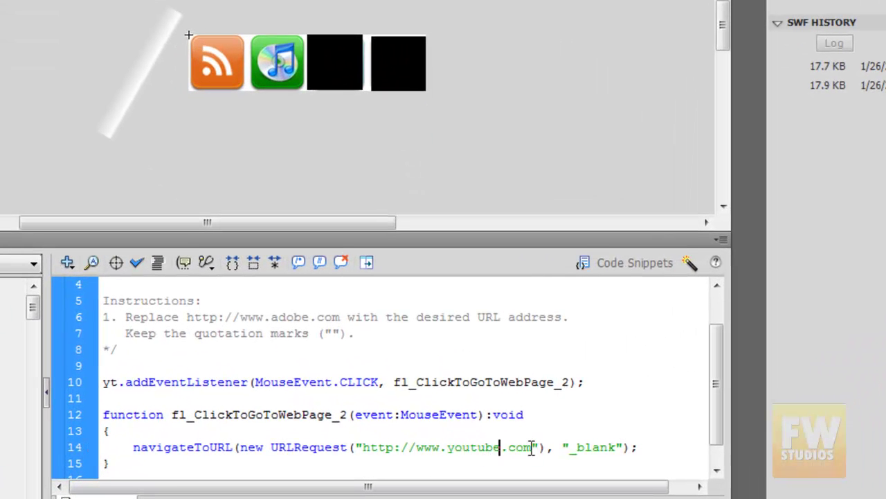
text(/firework)
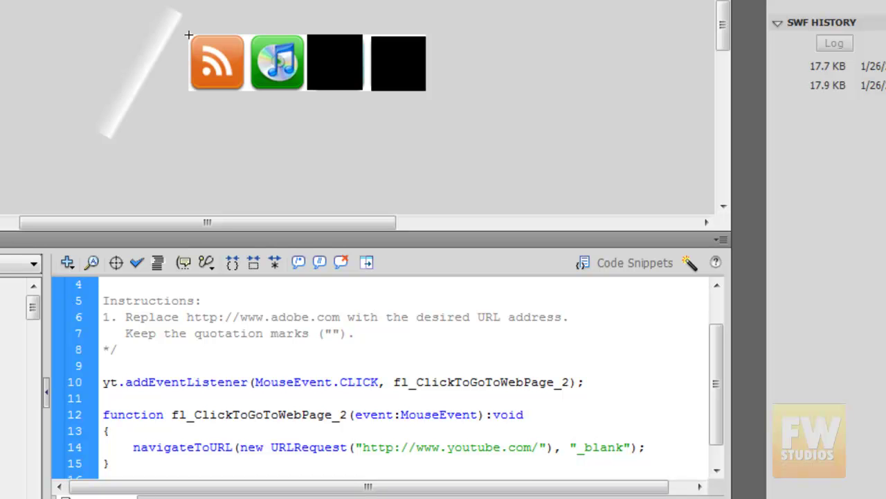
text(sstudosp)
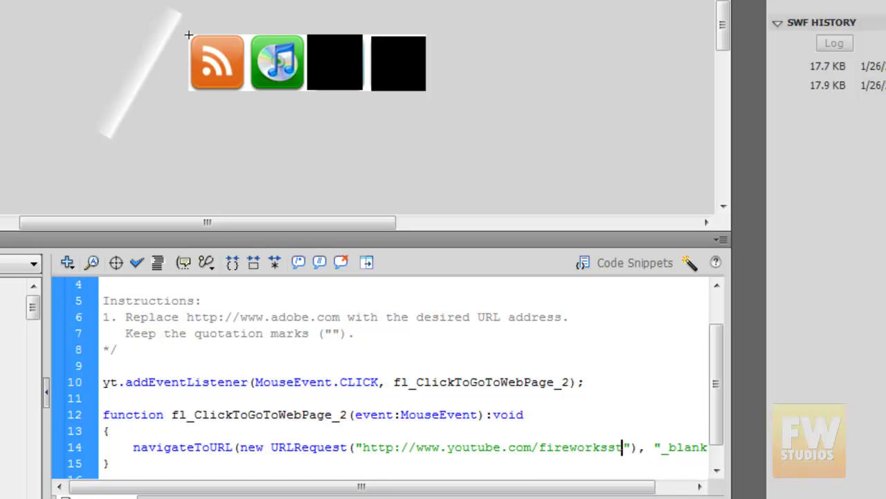
text(lus)
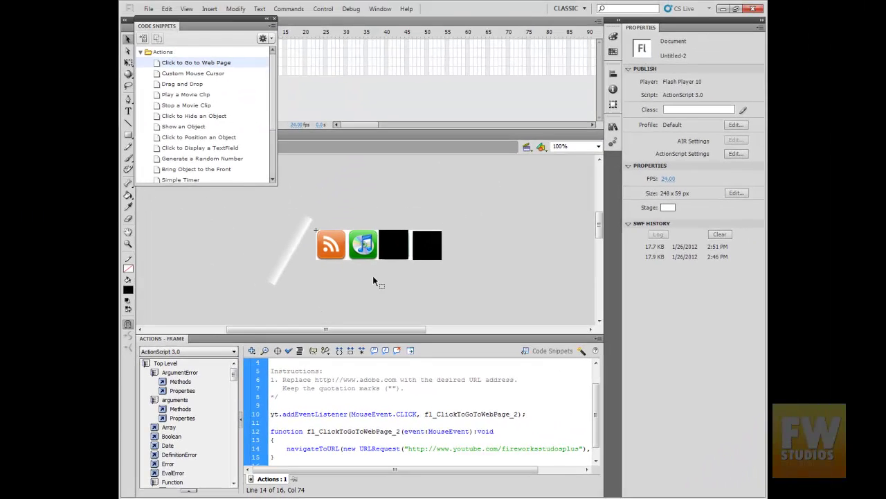
click(430, 245)
click(399, 249)
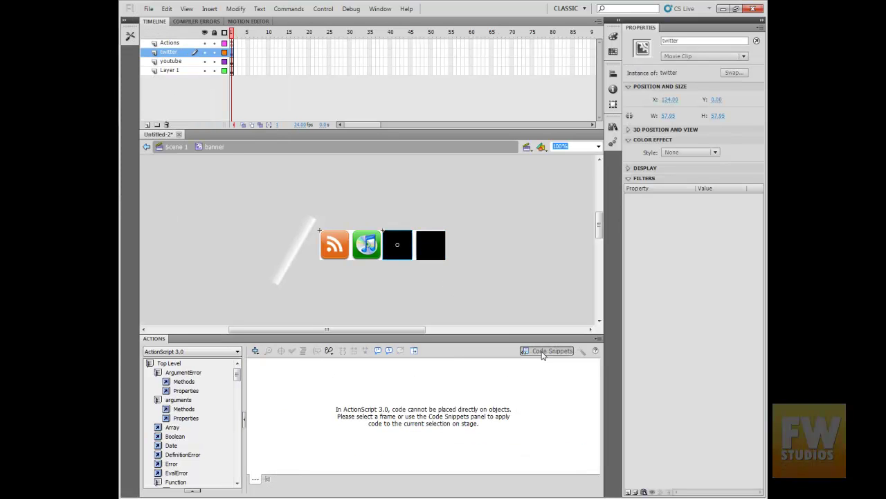
click(543, 351)
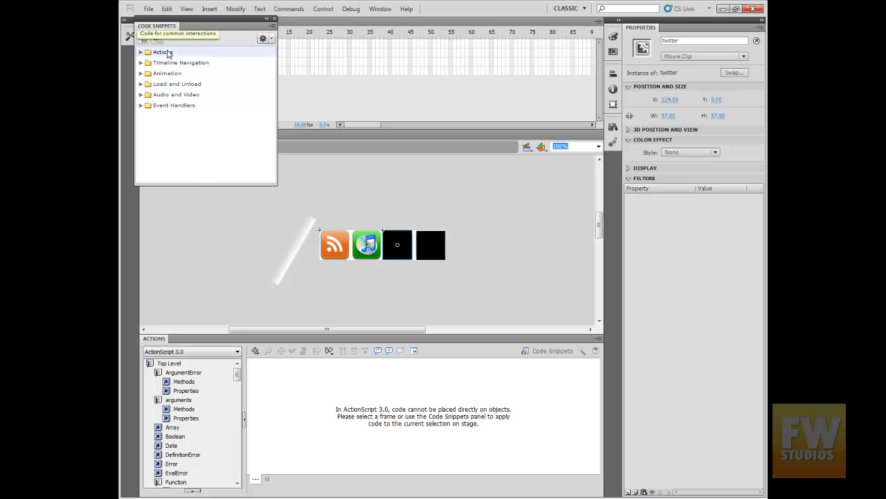
click(168, 54)
double_click(206, 63)
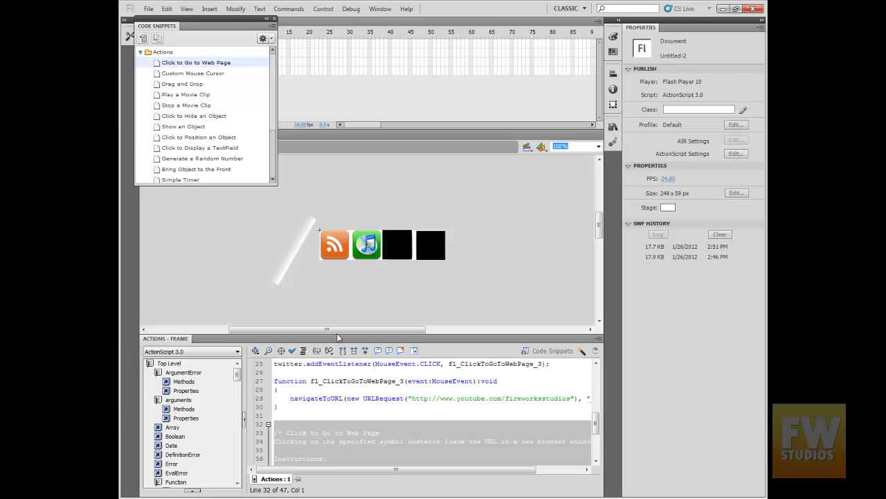
scroll(393, 424, down, 1)
scroll(394, 425, down, 3)
click(428, 424)
double_click(457, 435)
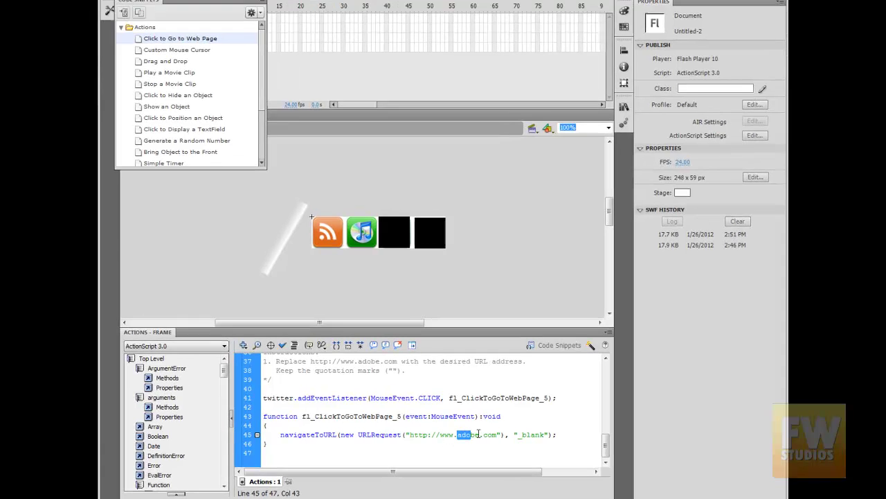
text(twitter)
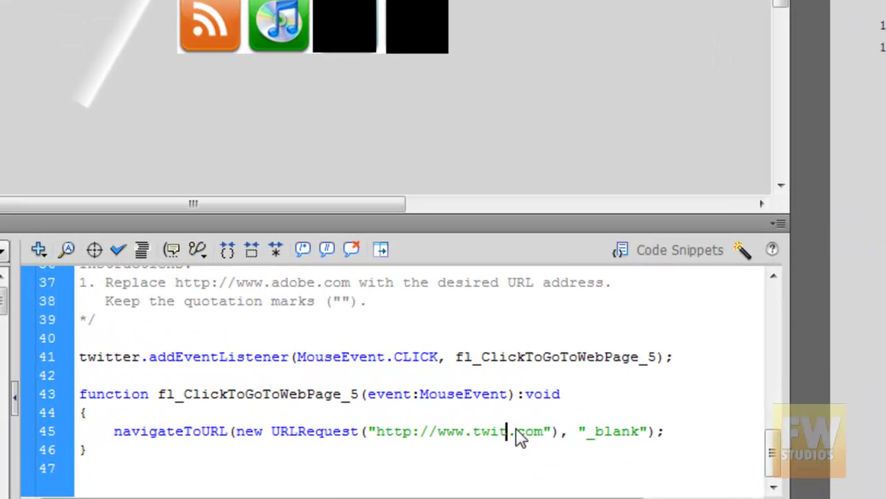
key(Right)
key(Right)
key(Right)
key(Right)
key(Right)
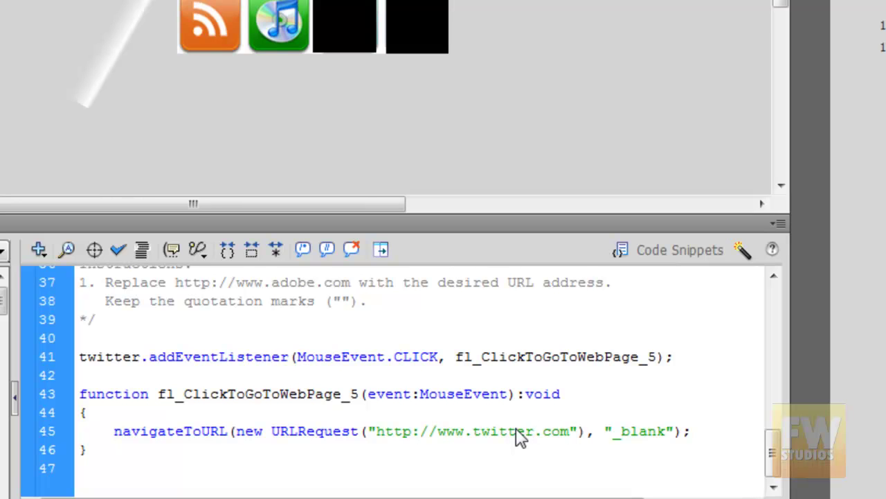
text(/)
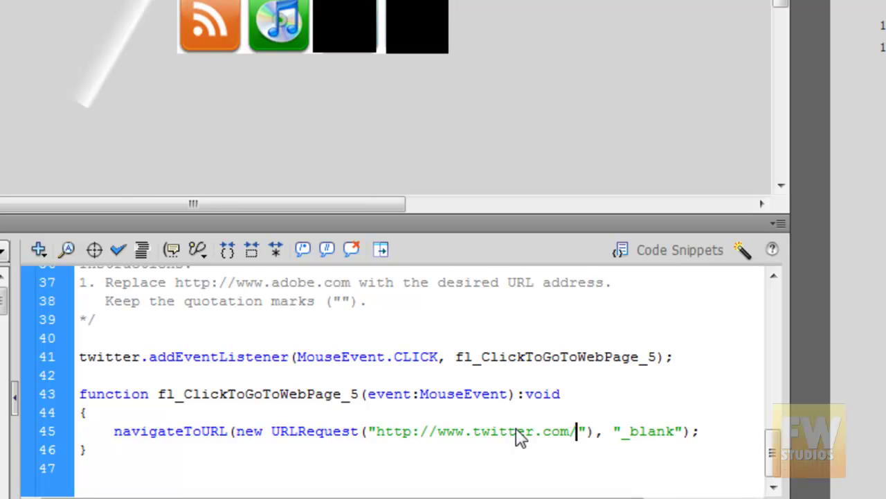
text(FWSt)
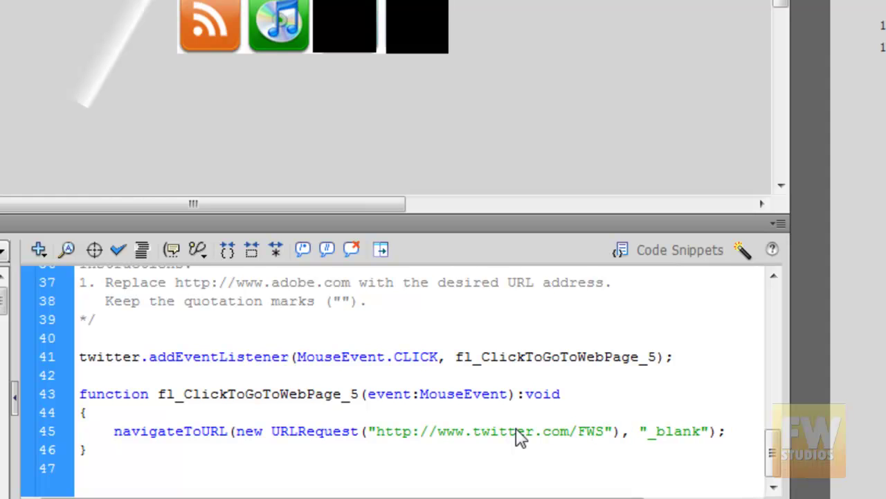
text(udios)
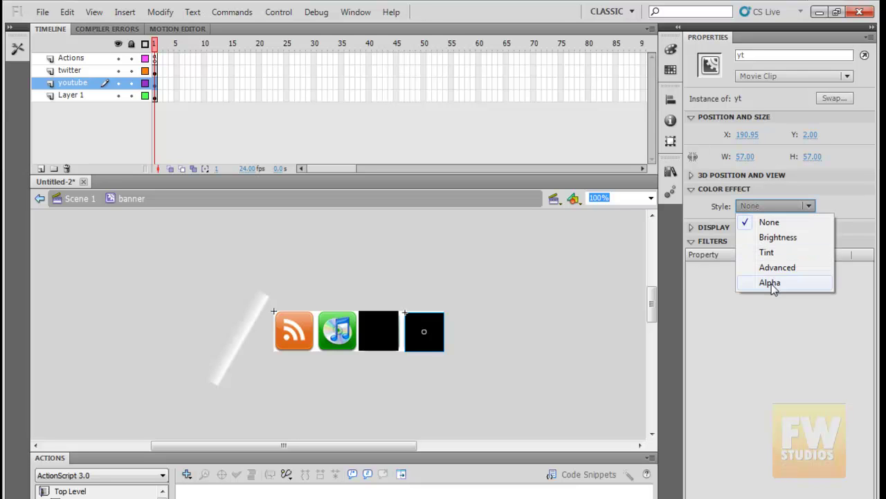
Set the yt and twitter boxes' Color Effect to Alpha 0% so they turn invisible.
click(770, 283)
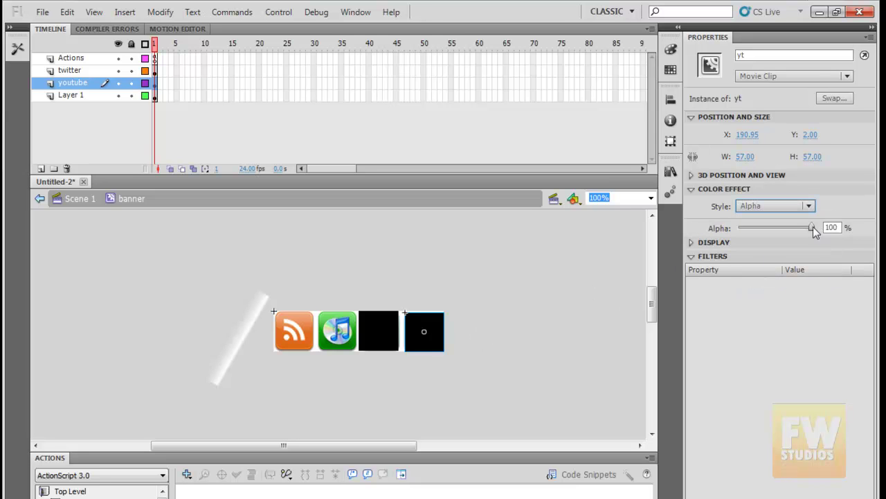
drag(812, 227, 730, 231)
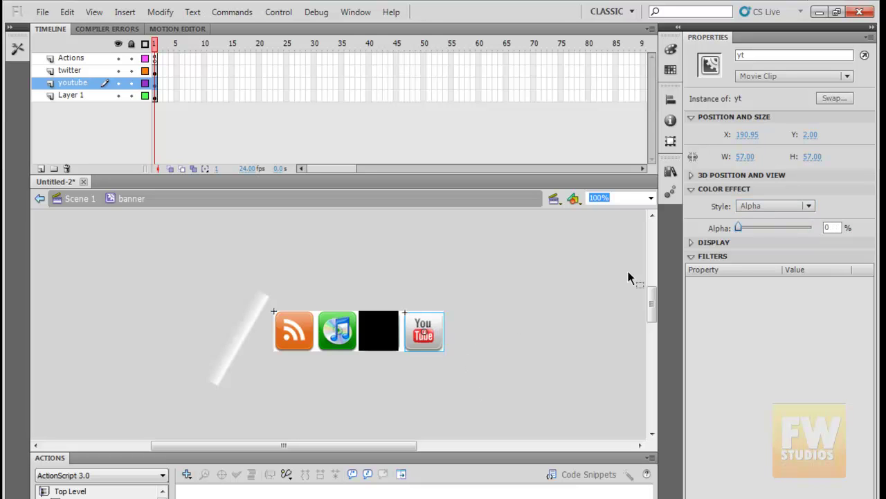
click(374, 330)
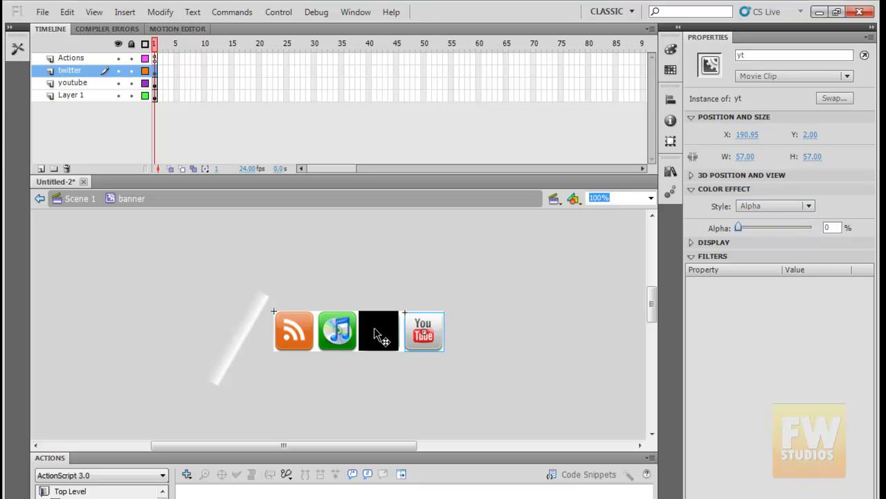
click(758, 203)
click(765, 282)
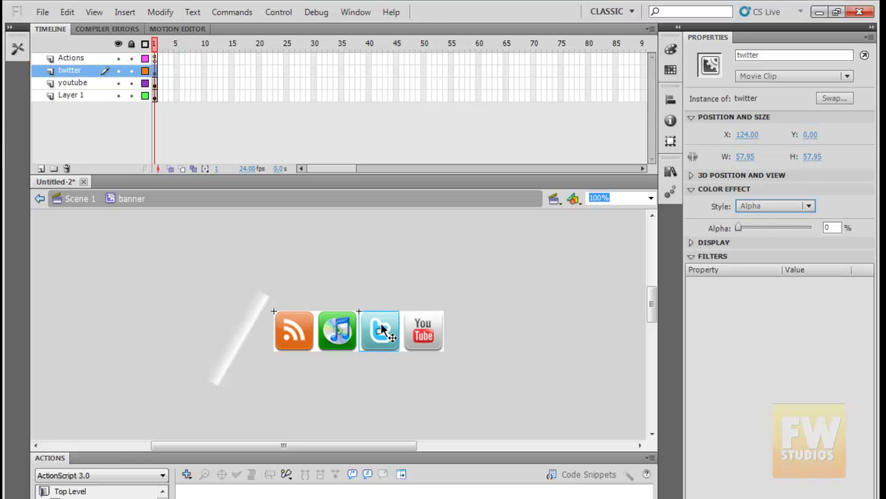
click(469, 344)
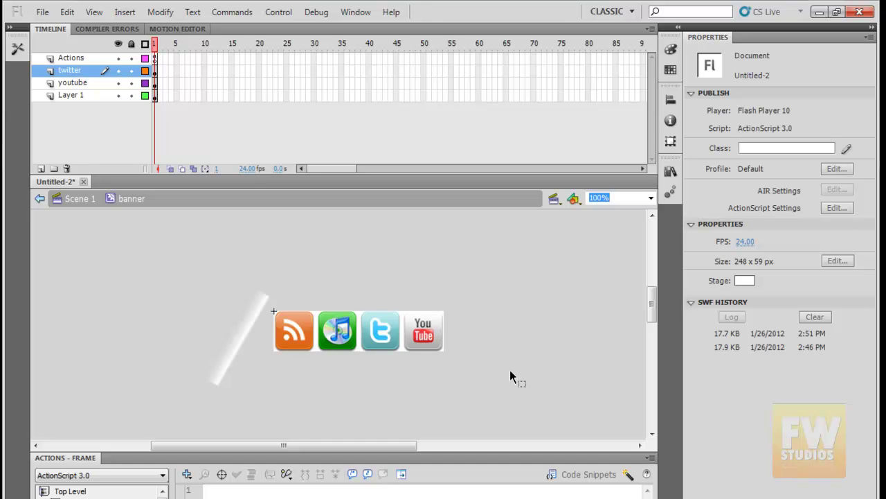
Test the movie and click the YouTube icon to check it opens the channel page.
key(ctrl+Return)
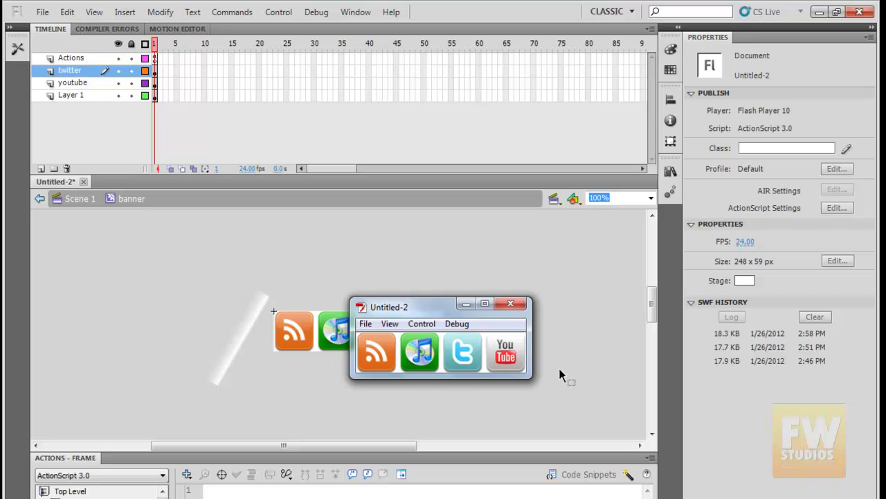
key(F9)
click(508, 351)
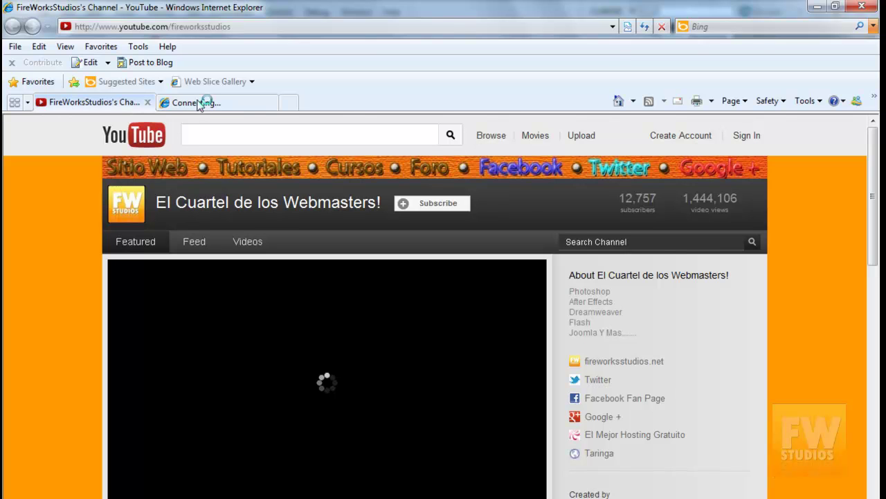
Switch Internet Explorer to the tab showing twitter.com/FWStudios.
click(200, 102)
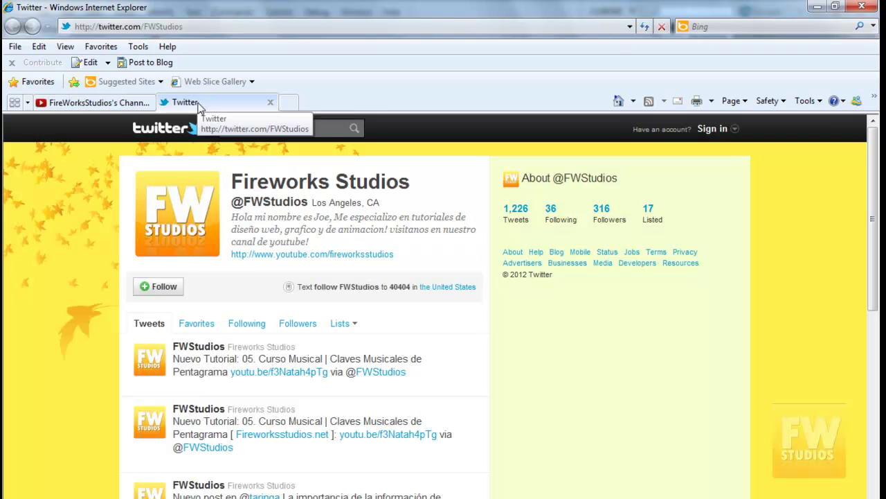